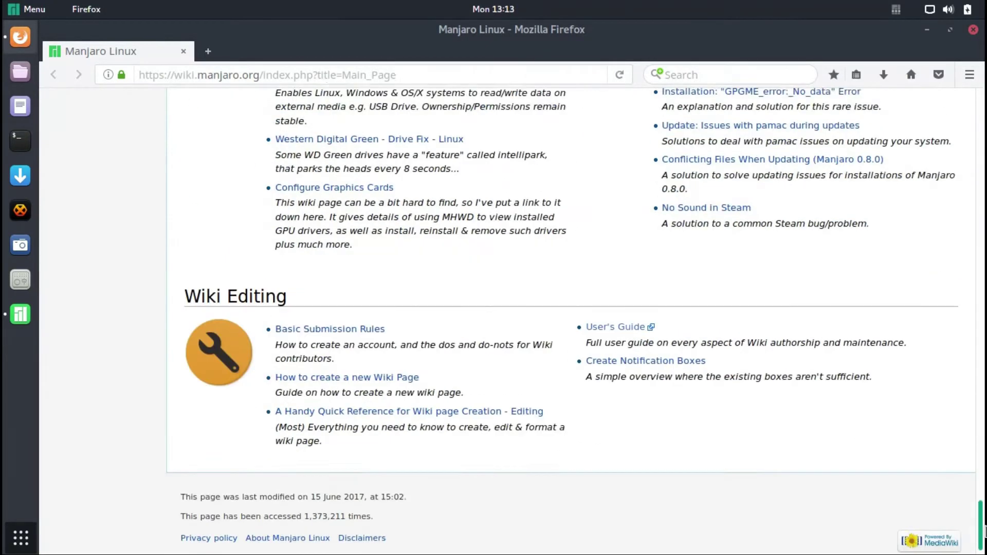
- Launch the Manjaro Hello welcome window from the dock over the Firefox wiki page
click(21, 314)
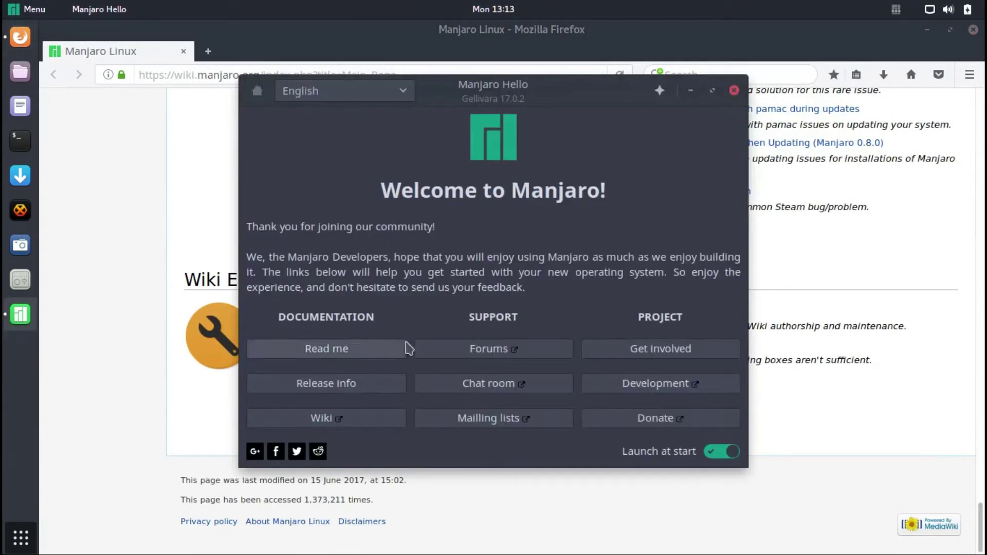
- Open the Manjaro forum, chat room and mailing lists from Manjaro Hello
click(443, 351)
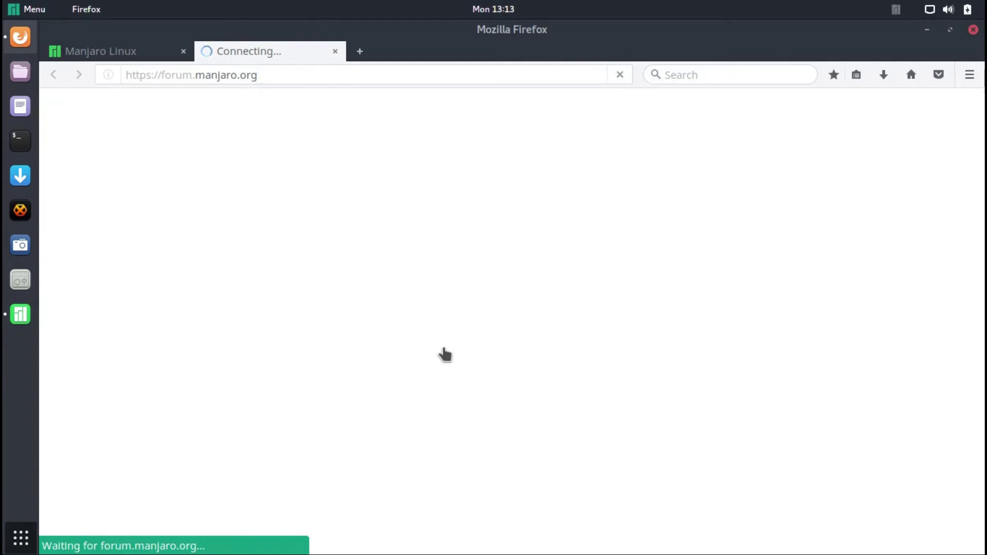
click(17, 316)
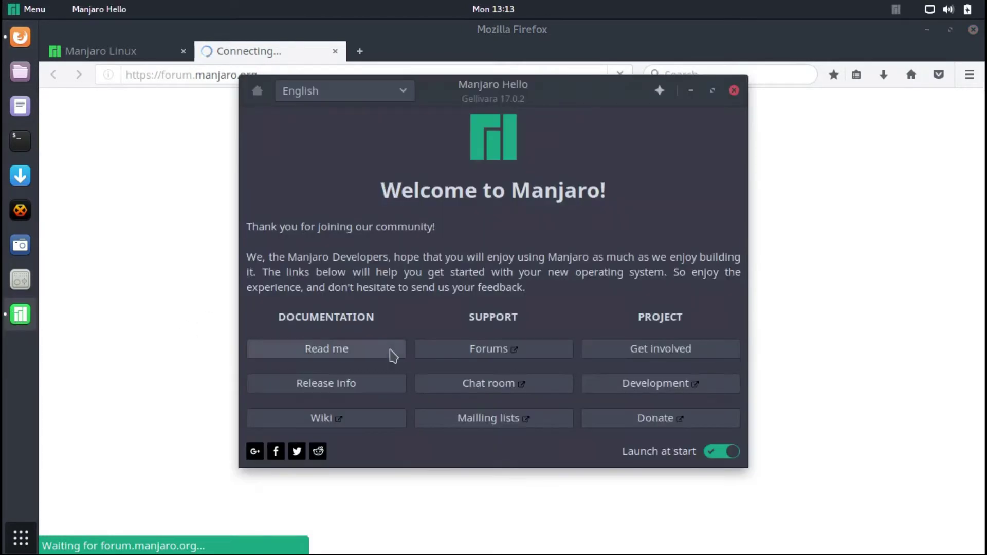
click(452, 384)
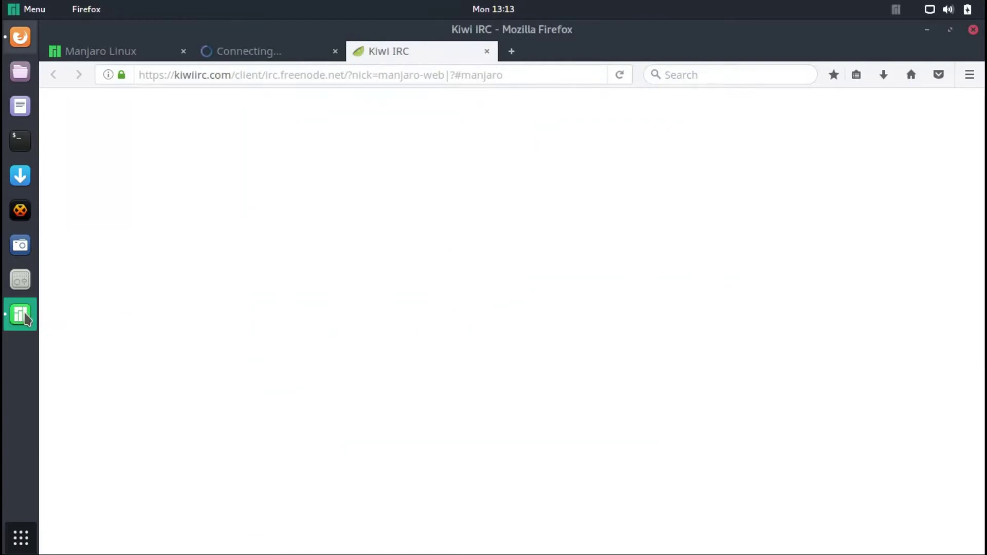
click(21, 314)
click(467, 425)
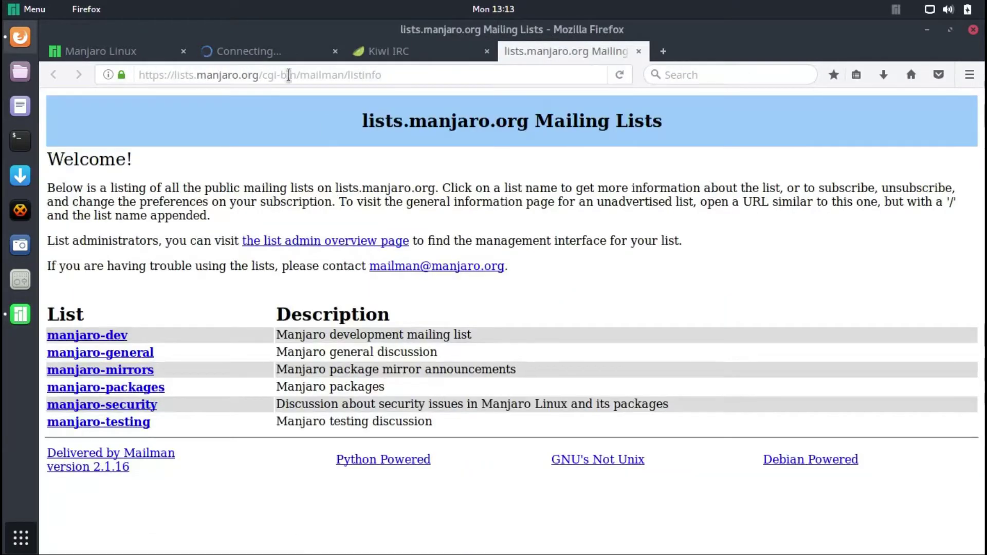
- Check the Kiwi IRC and mailing lists tabs, then open the Get involved page
click(371, 55)
click(550, 54)
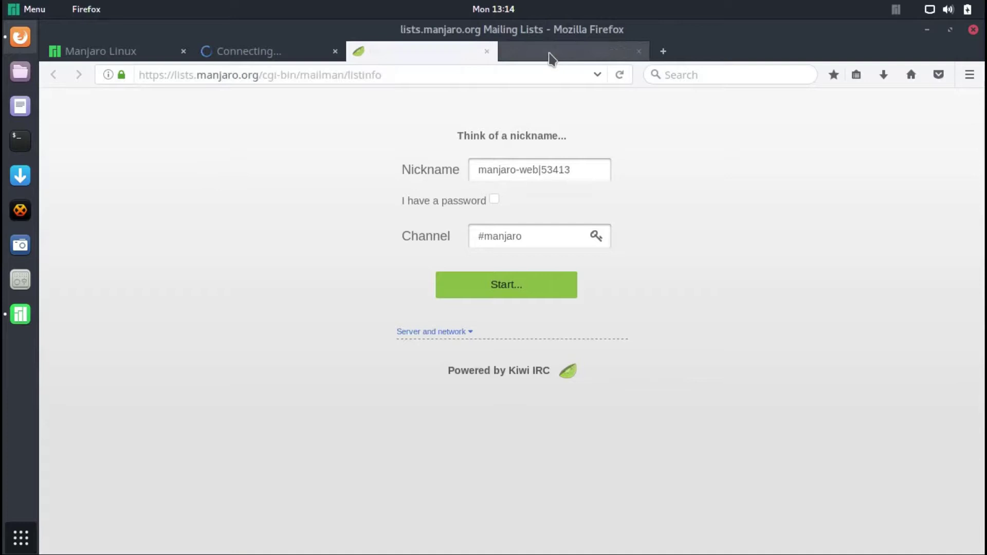
click(21, 314)
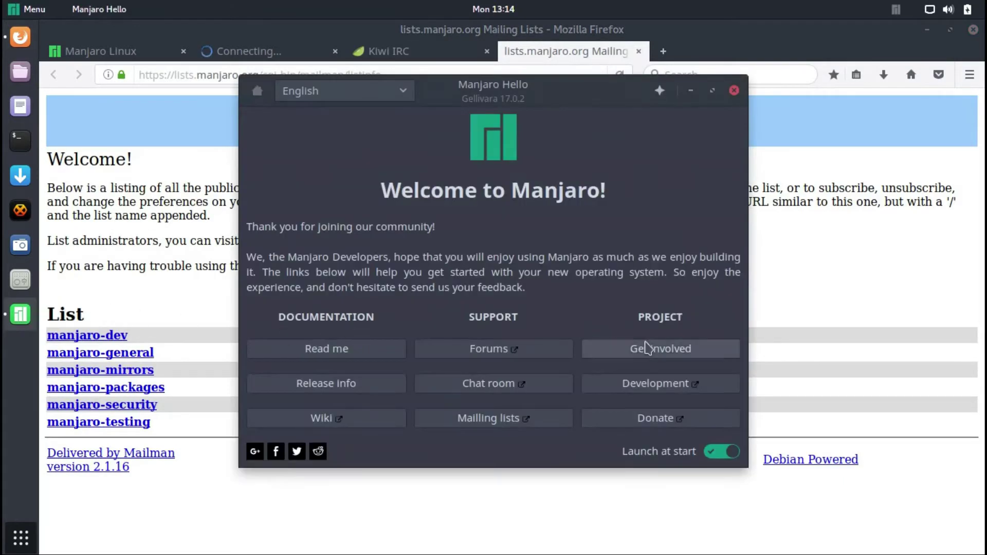
click(647, 349)
mouse_move(746, 154)
mouse_down()
mouse_move(755, 326)
mouse_move(755, 158)
mouse_up()
click(266, 98)
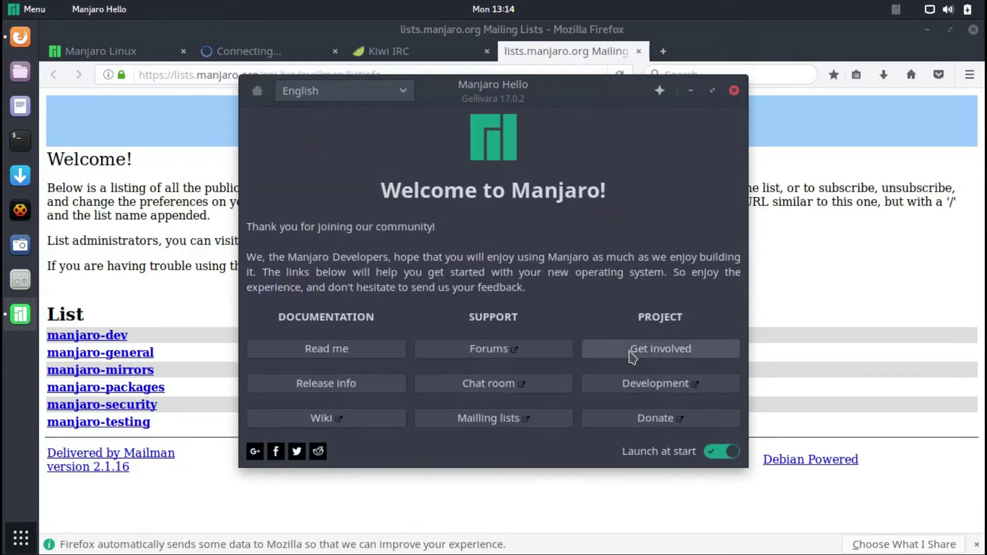
- Open Manjaro's GitHub development page and the donation page from Hello
click(638, 379)
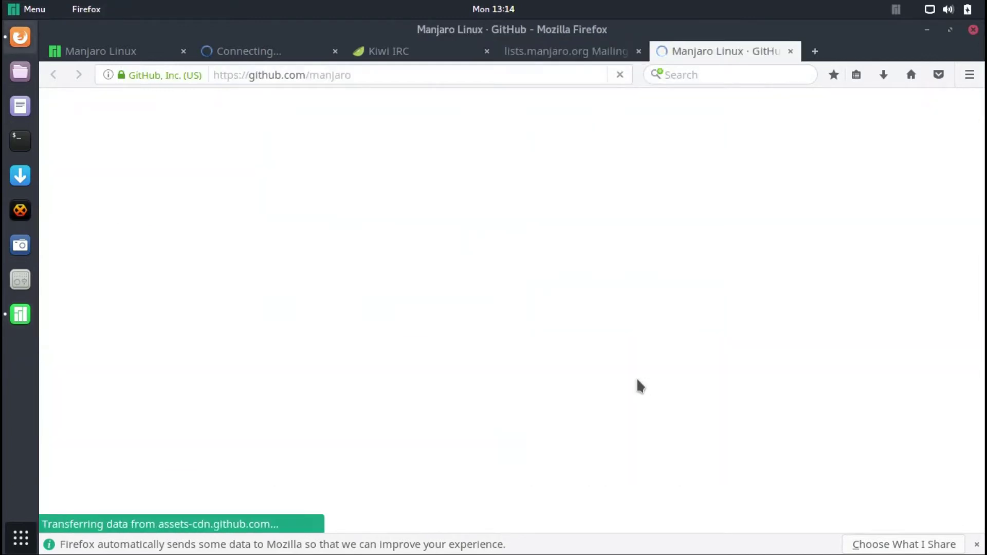
drag(981, 114, 983, 502)
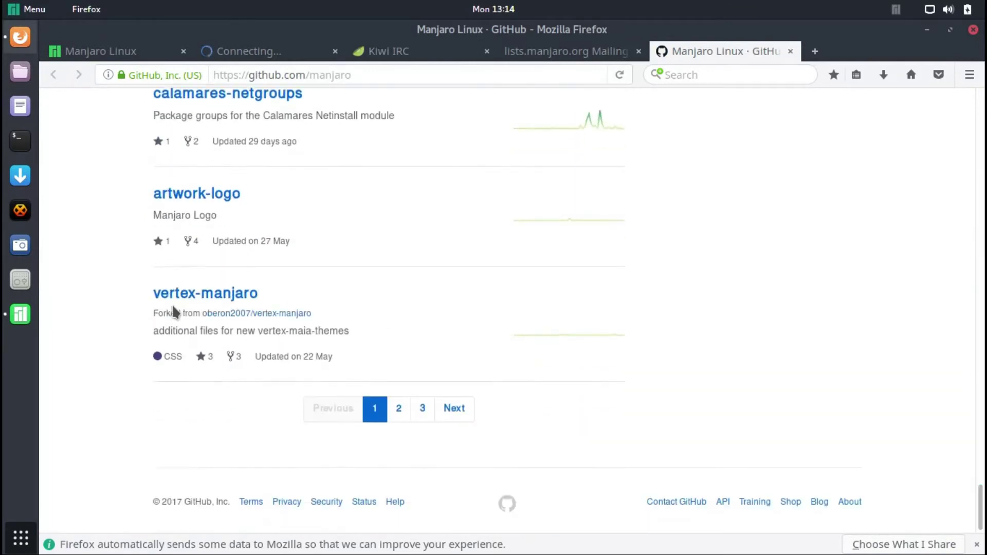
click(20, 314)
click(612, 418)
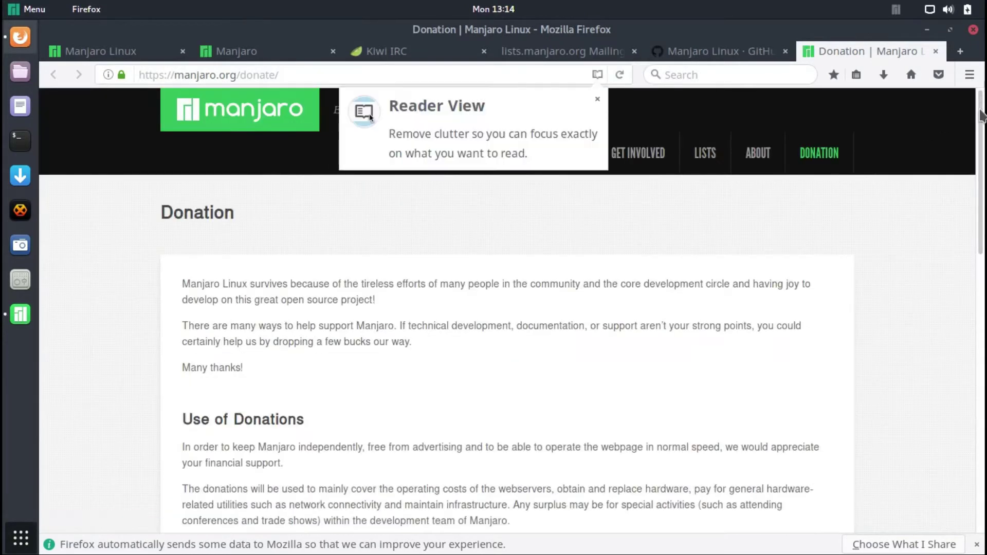
scroll(979, 194, down, 4)
drag(978, 195, 981, 88)
- Check Firefox's About information, then un-maximize Firefox to reveal Hello beside it
click(970, 75)
click(930, 457)
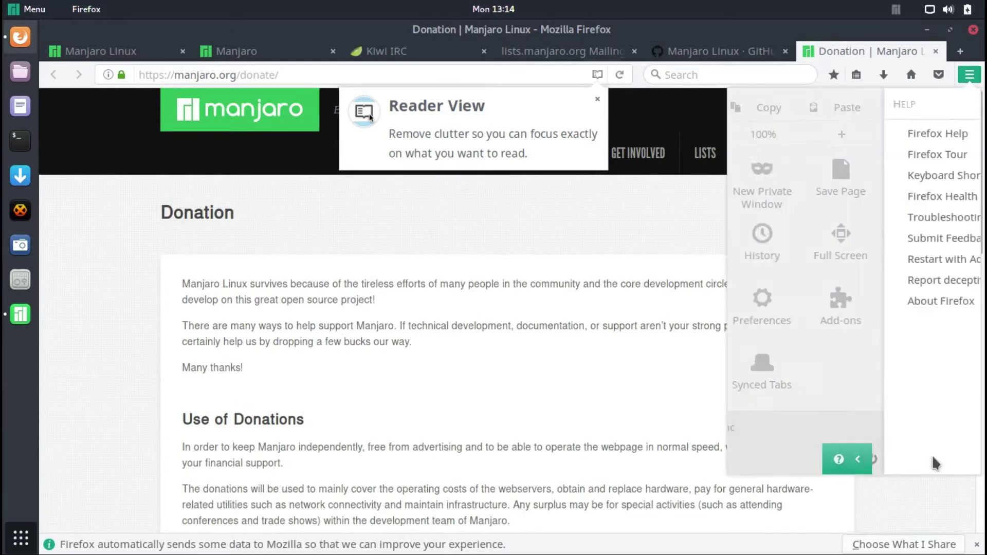
click(812, 302)
click(718, 165)
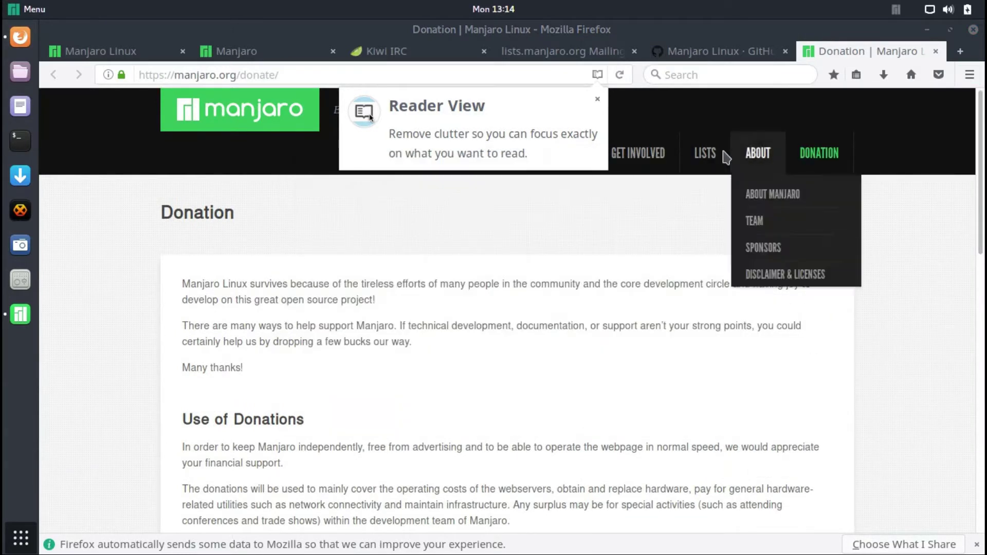
drag(627, 47, 980, 31)
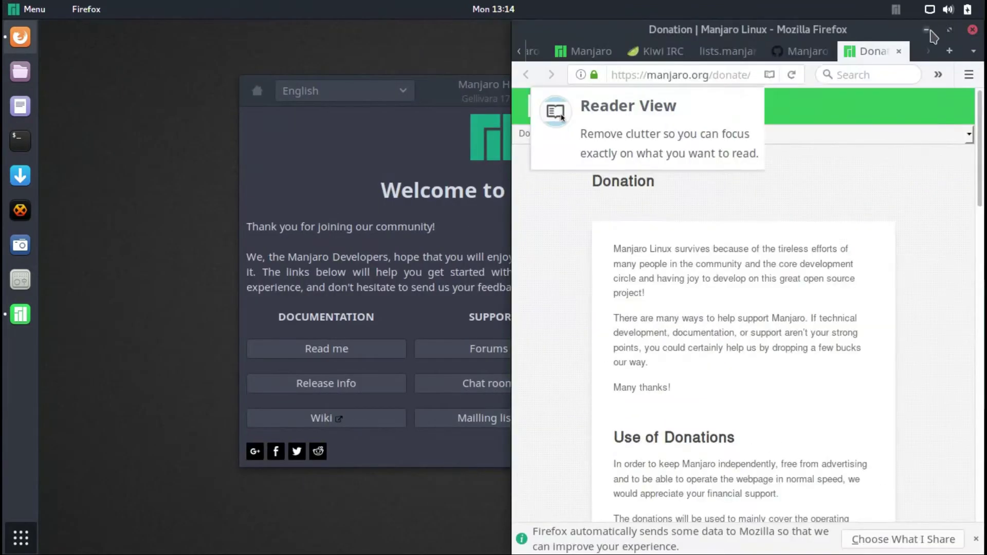
- Quit Firefox from its dock menu, confirming all six open tabs close
click(928, 30)
right_click(21, 41)
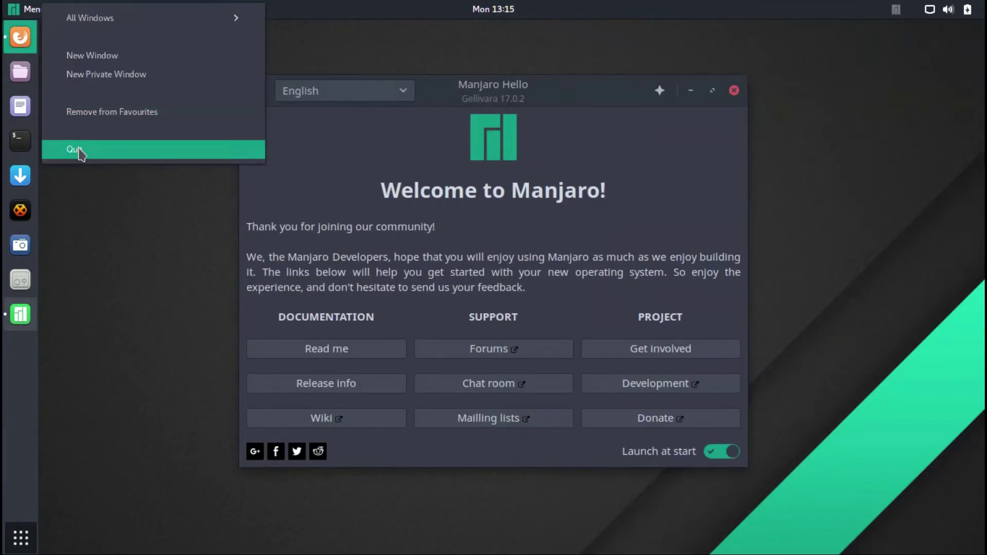
click(80, 150)
click(904, 334)
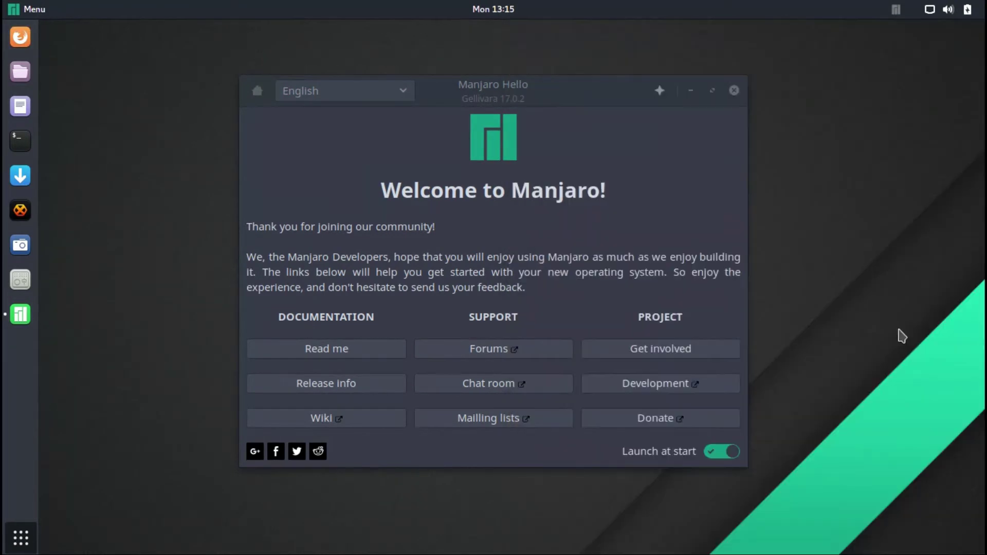
- Turn off Launch at start and switch Hello's language to Russian, then back to English
click(720, 452)
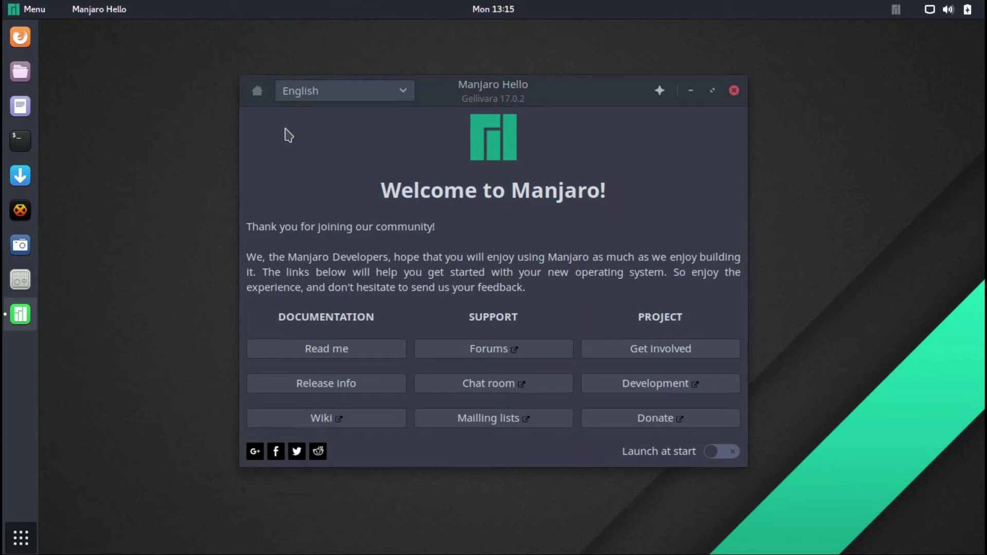
click(329, 91)
click(329, 375)
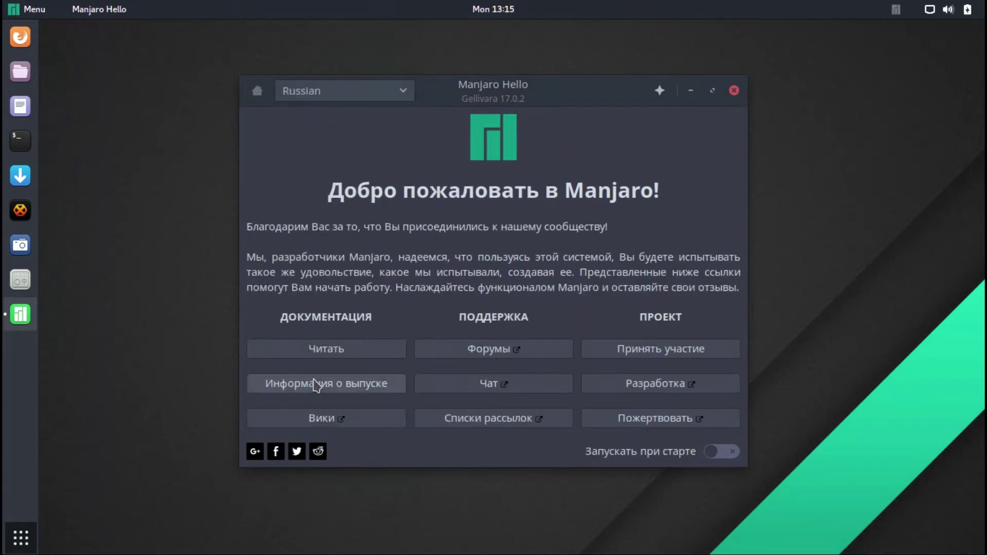
click(337, 91)
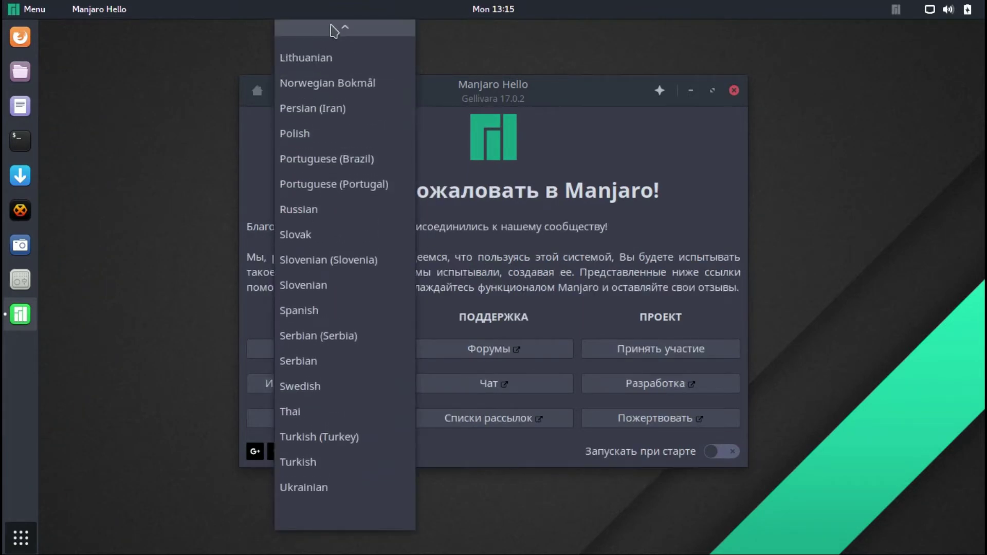
click(319, 326)
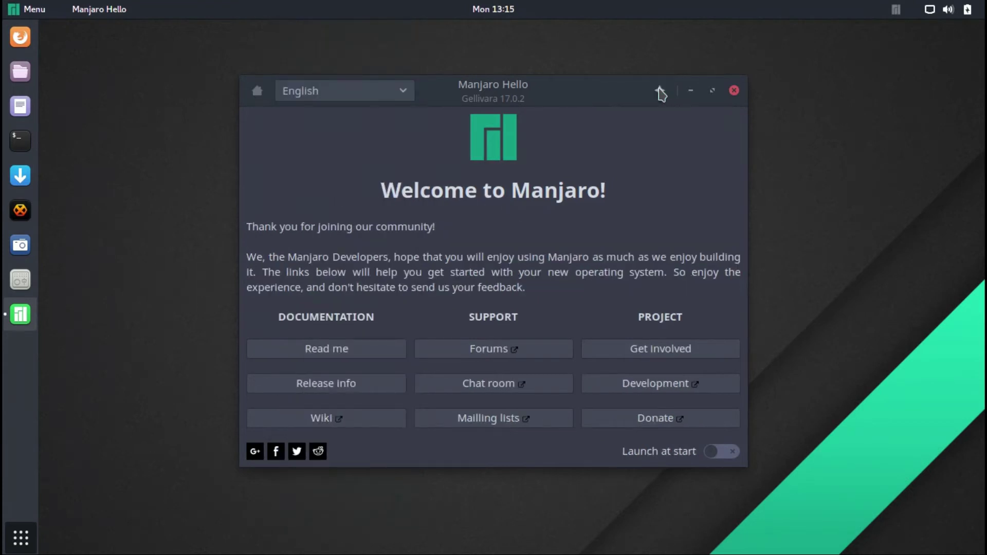
- View Hello's About and Credits, close it, and choose Change Background on the desktop
click(660, 91)
click(542, 186)
click(633, 179)
click(735, 91)
right_click(527, 200)
click(564, 219)
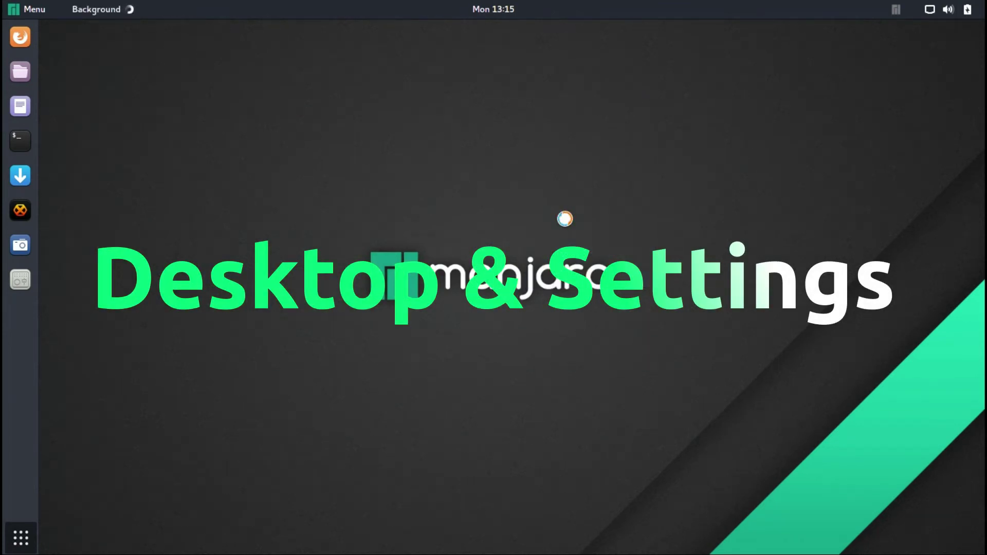
- Set the desktop background to the green-and-grey polygon wallpaper
click(426, 243)
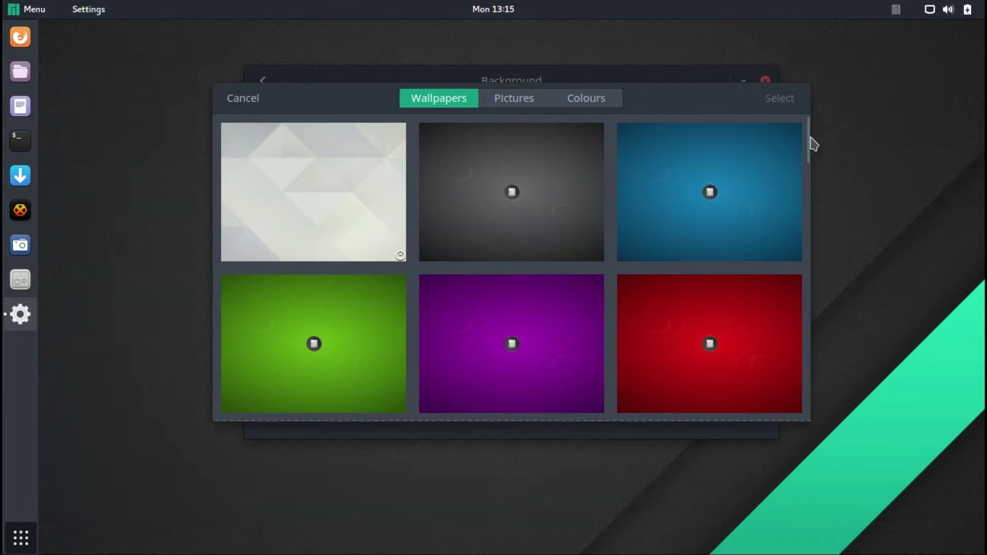
drag(813, 154, 811, 351)
click(737, 293)
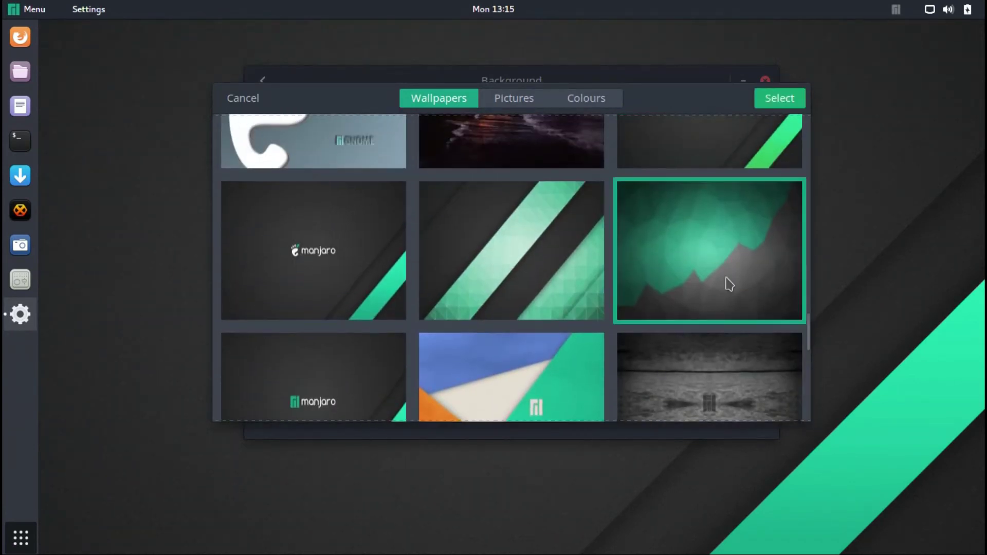
click(777, 98)
- Set the lock screen to the dark three-dot wallpaper and close the background settings
click(580, 231)
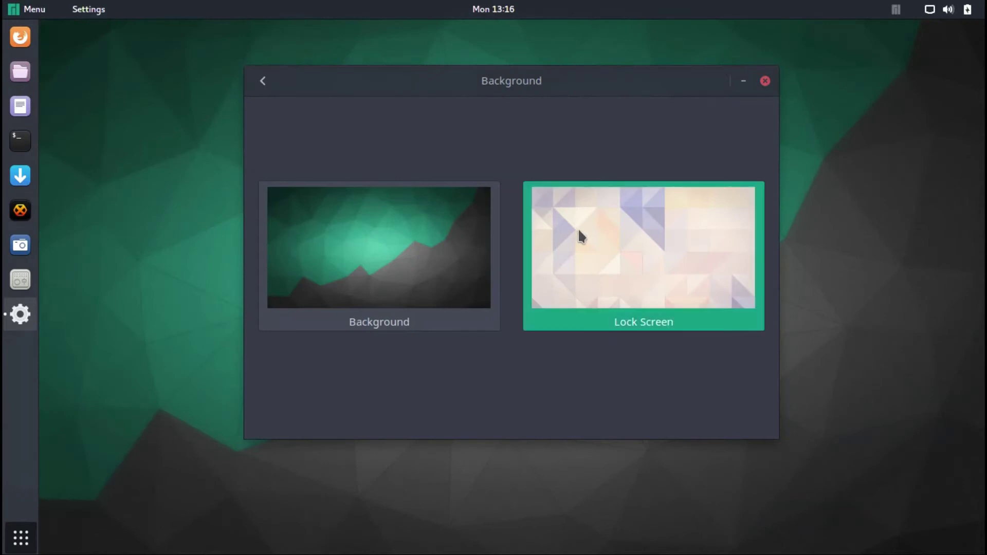
drag(812, 140, 800, 354)
scroll(800, 353, down, 3)
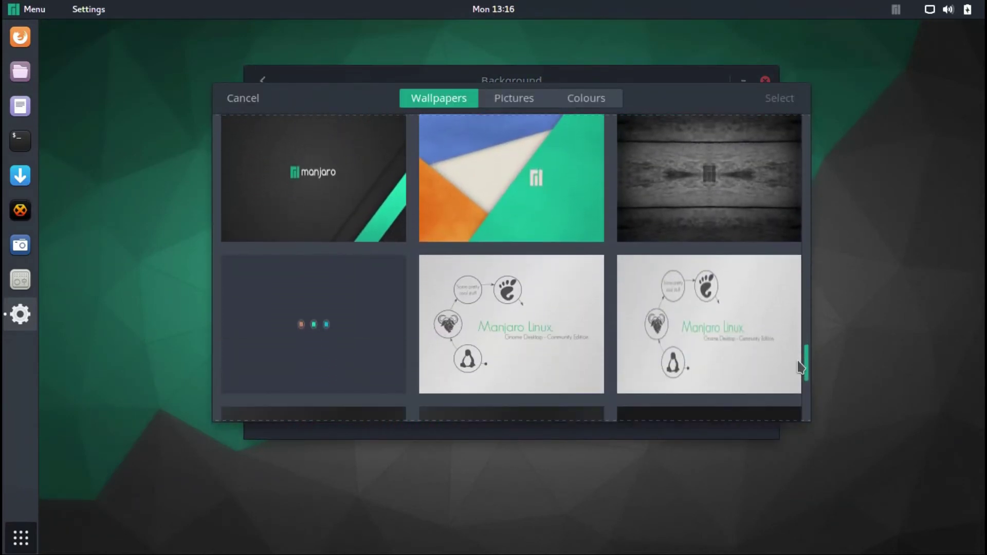
click(365, 324)
click(773, 100)
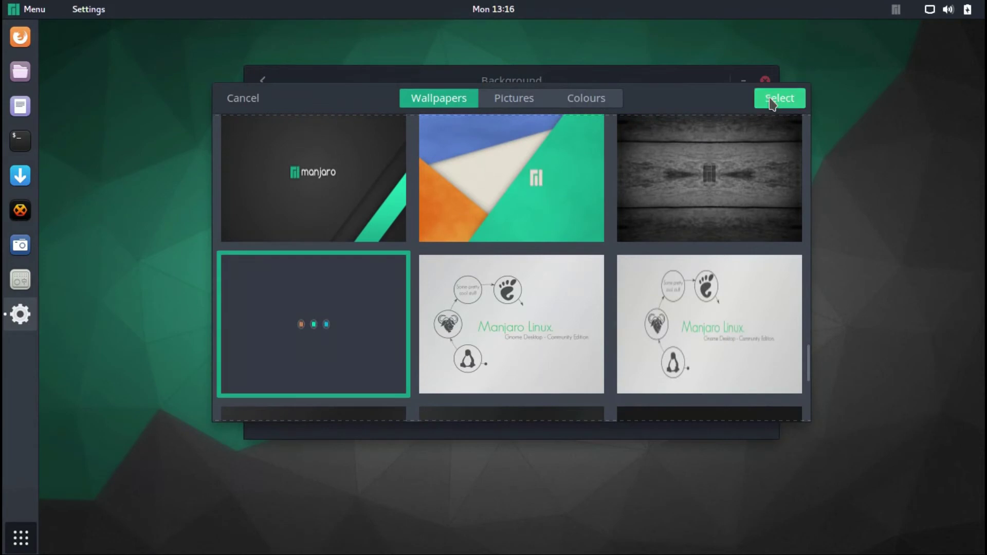
click(764, 82)
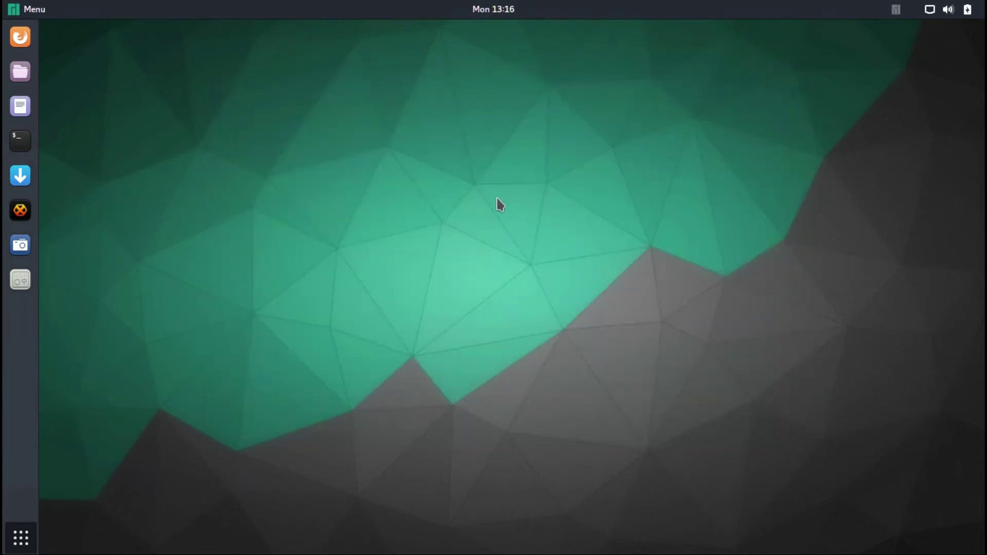
right_click(497, 202)
- In Displays, cancel the monitor dialog, set Night Light schedule to Manual, and return to All Settings
click(517, 262)
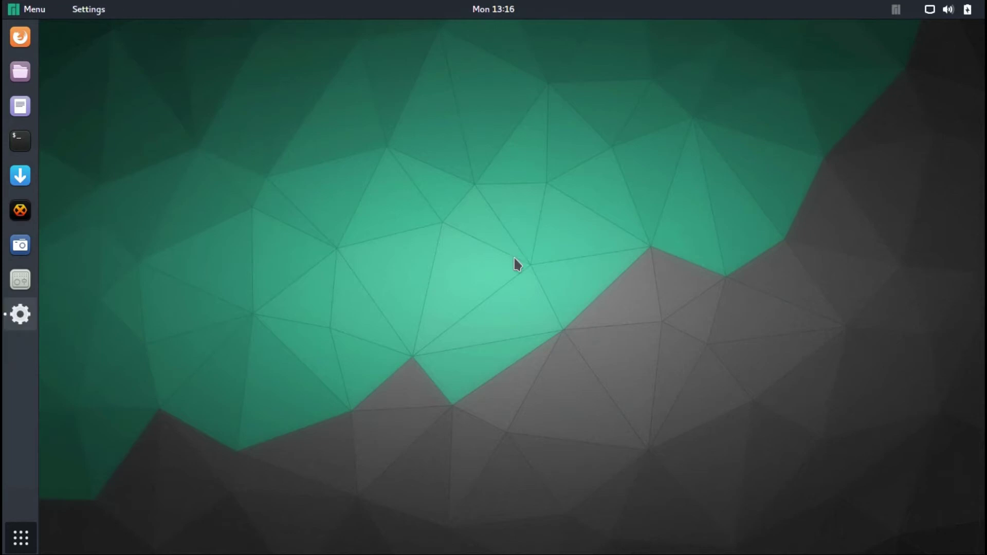
click(515, 138)
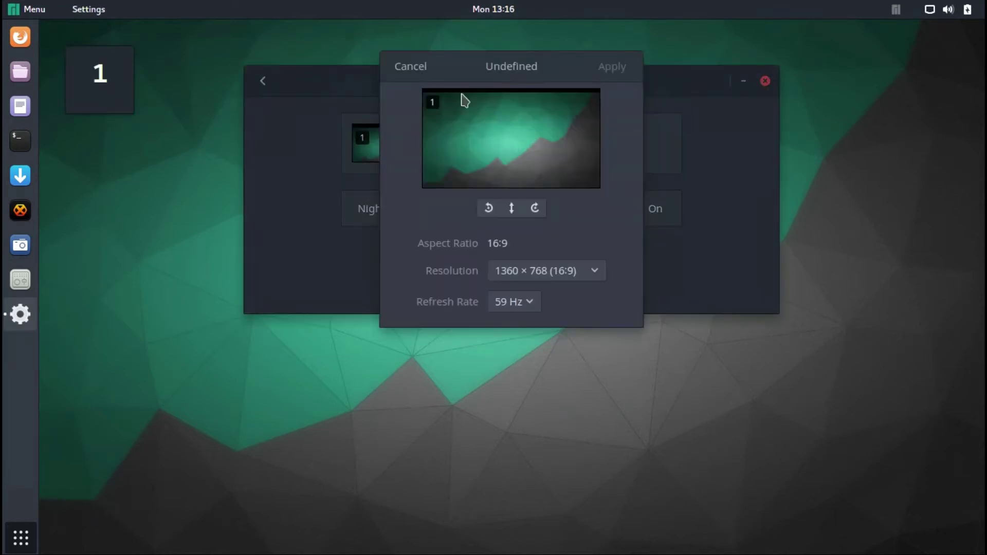
click(412, 67)
click(435, 209)
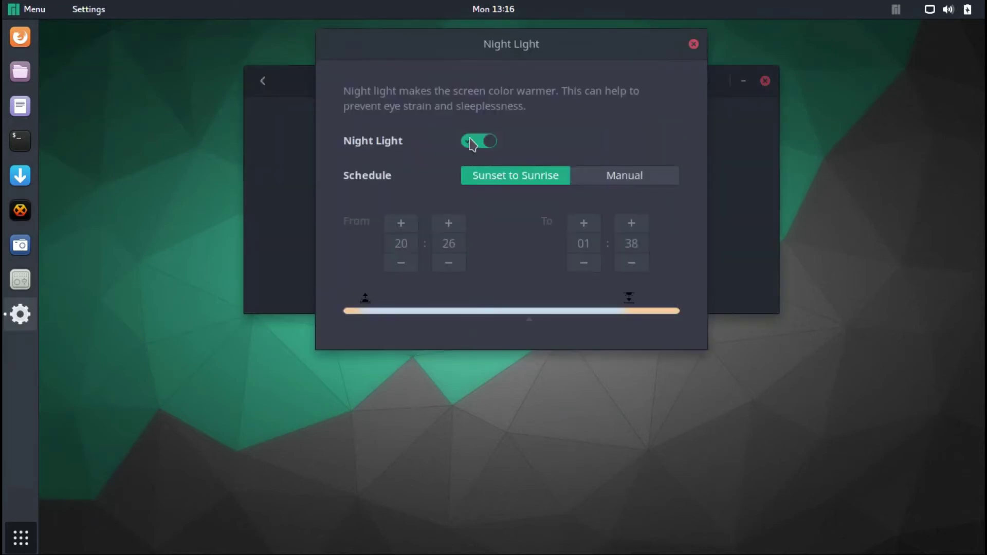
click(637, 180)
click(694, 45)
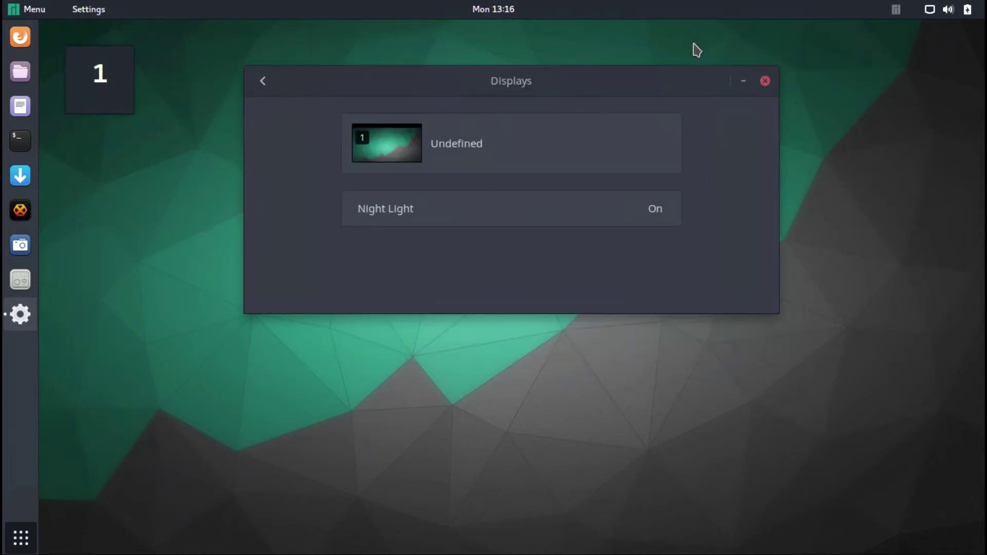
click(265, 83)
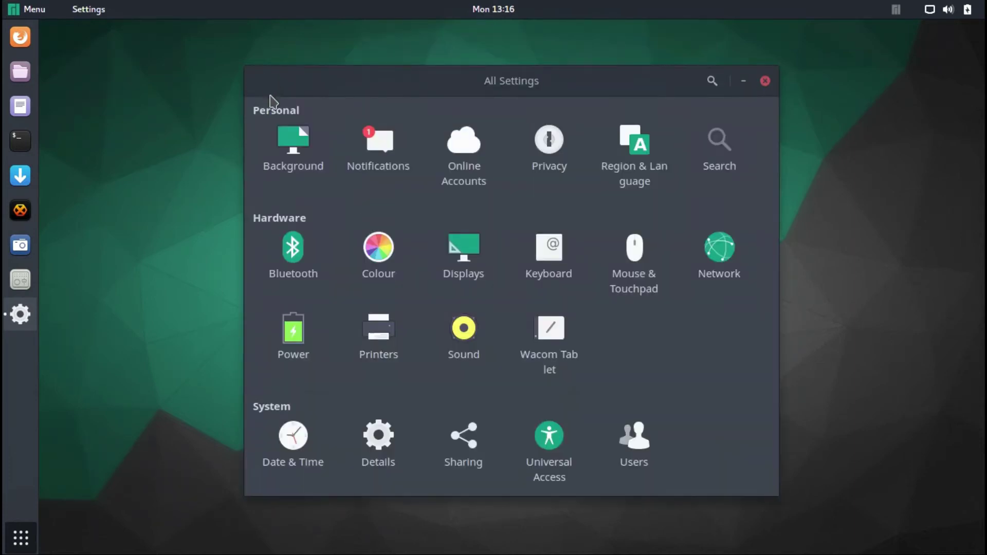
- Review Background and Notifications, checking Archive Manager and Desktop Sharing, with popups on
click(291, 144)
click(264, 82)
click(377, 145)
scroll(646, 236, down, 1)
click(646, 236)
click(646, 98)
click(618, 264)
click(647, 99)
click(650, 121)
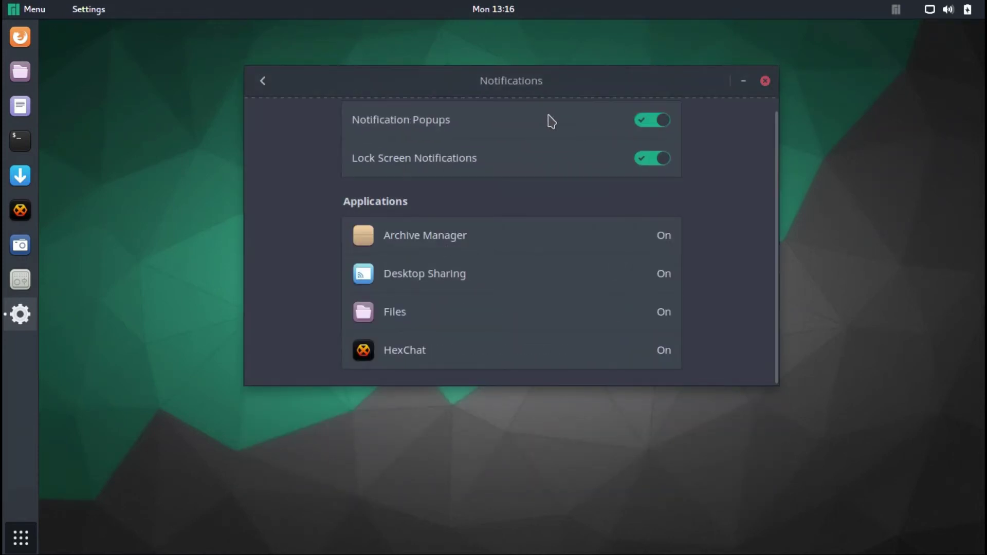
click(264, 82)
- In Online Accounts, start a Google account sign-in and cancel it
click(460, 150)
scroll(758, 357, down, 5)
scroll(745, 214, up, 6)
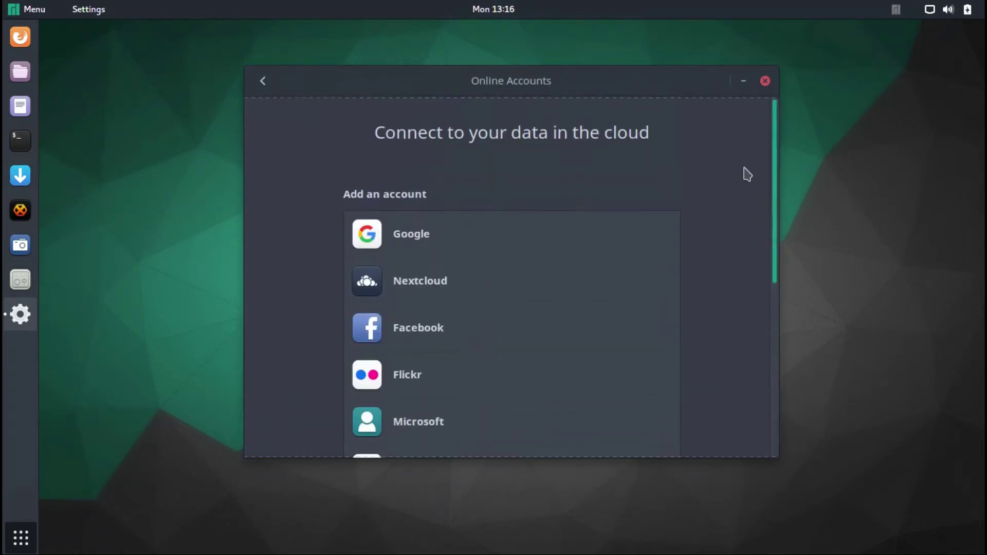
click(414, 230)
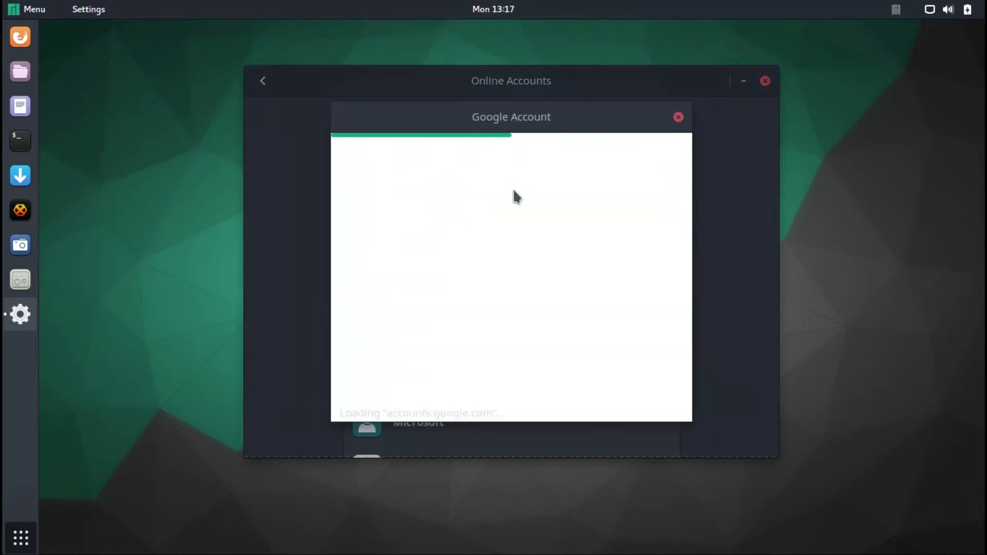
click(678, 117)
click(262, 81)
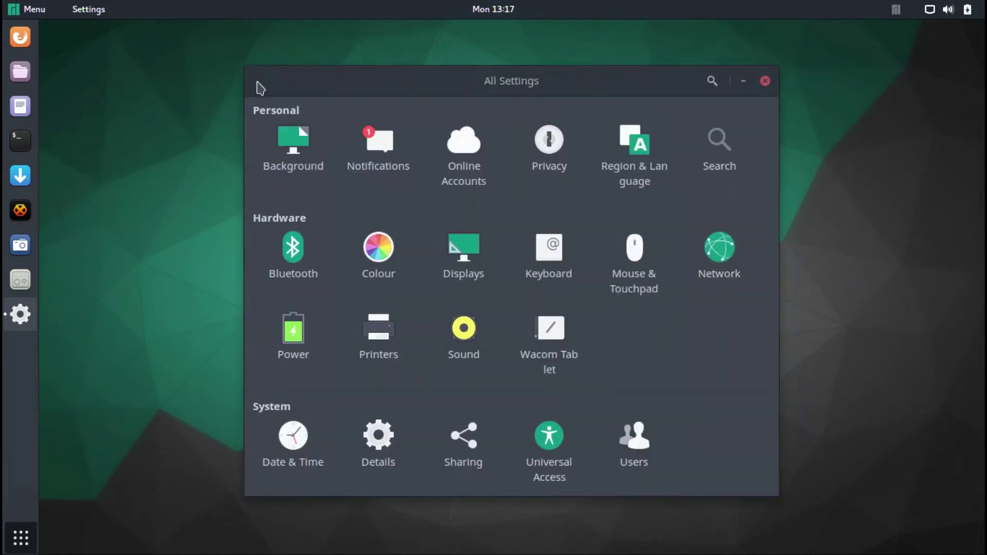
- Review Privacy's Screen Lock, Location Services, Usage & History and Purge settings
click(540, 145)
click(437, 136)
click(666, 106)
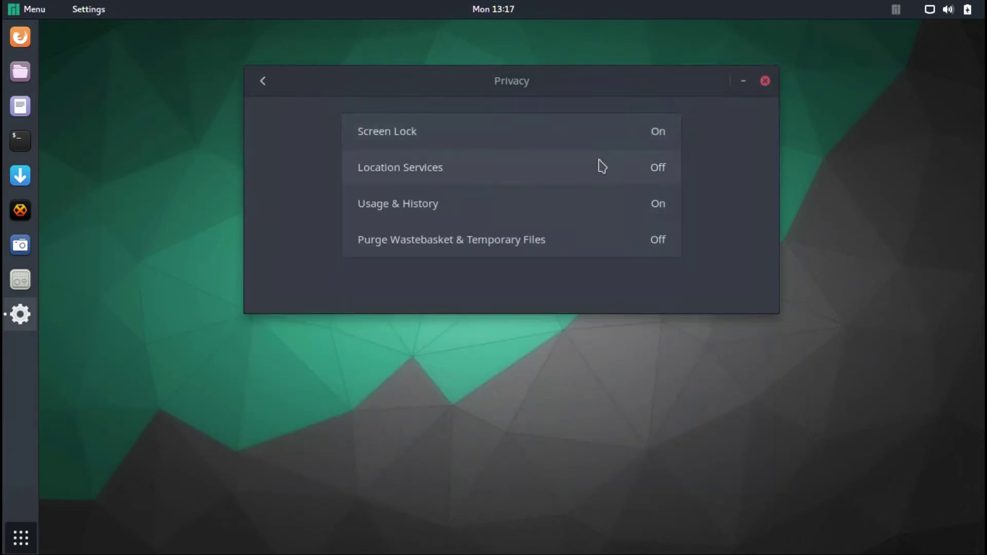
click(604, 162)
click(645, 128)
click(585, 202)
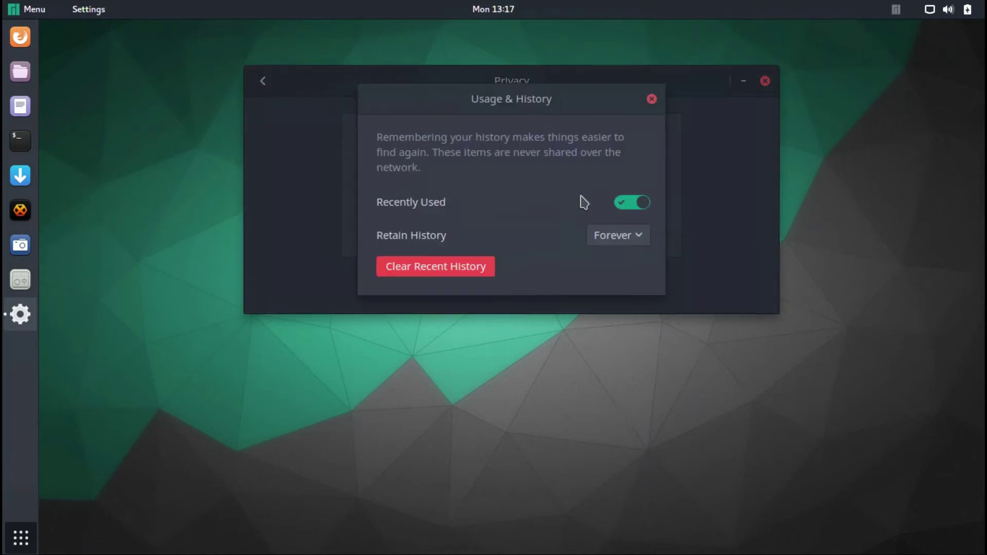
click(652, 99)
click(551, 242)
click(657, 80)
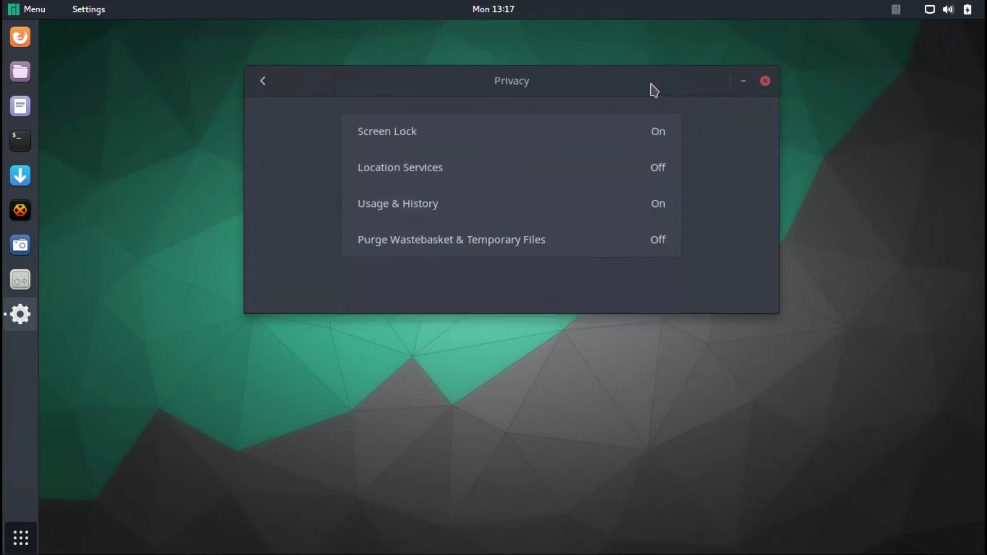
click(258, 80)
- In Region & Language, start adding an input source and cancel it
click(642, 138)
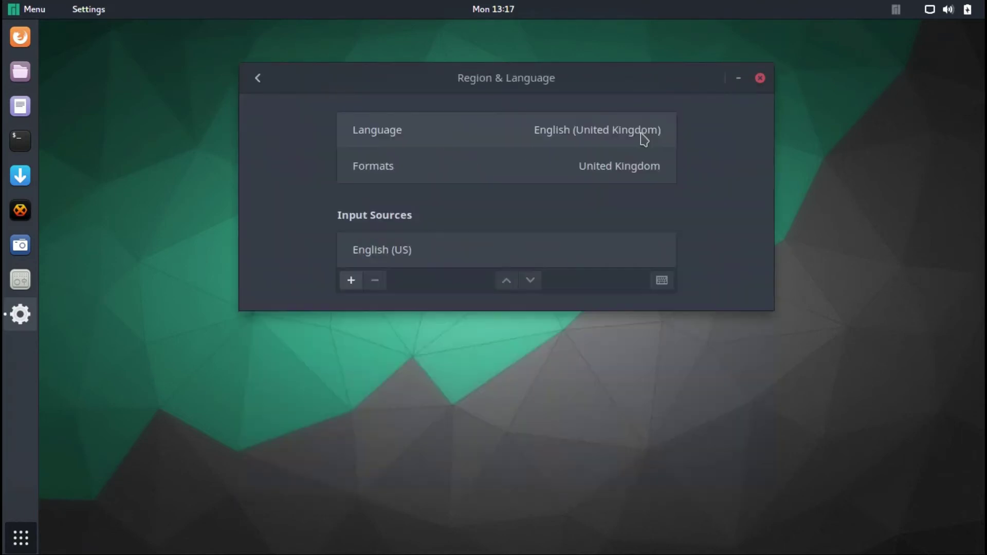
click(351, 281)
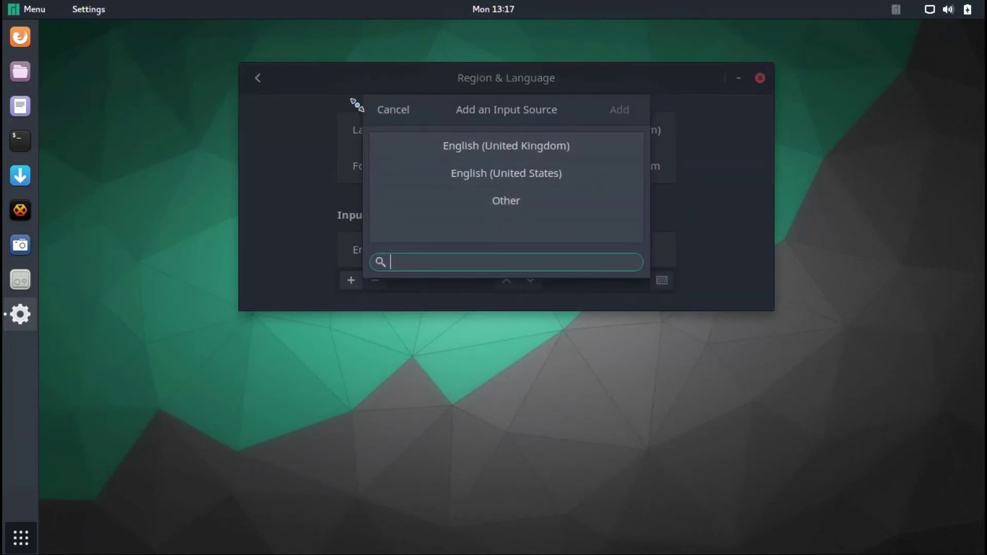
click(395, 111)
click(258, 78)
- Open Search Locations in the Search panel and view its Bookmarks and Other lists
click(714, 139)
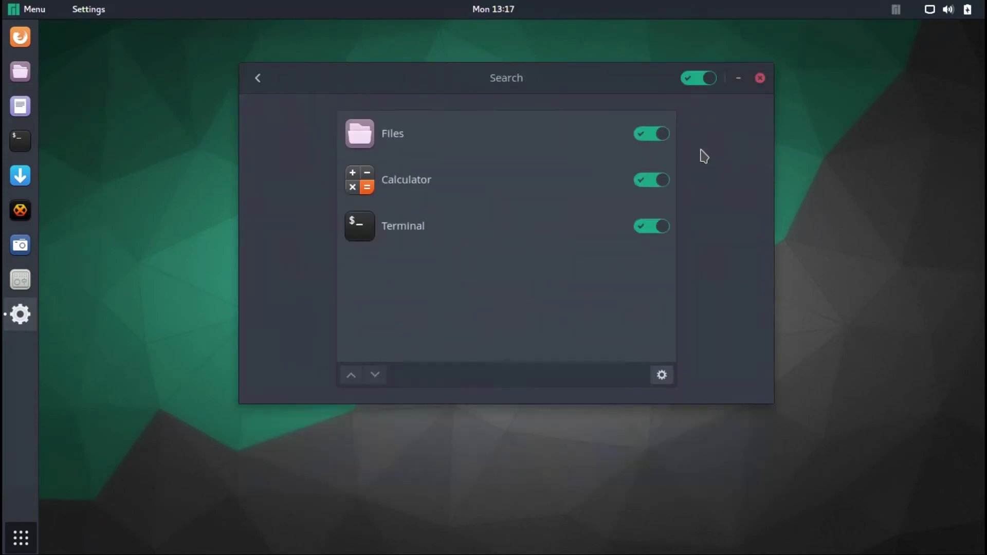
click(663, 376)
click(553, 117)
click(605, 115)
click(637, 88)
- Check Bluetooth, then view the VBOX monitor's Automatic colour profile details in Colour
click(258, 78)
click(288, 246)
click(268, 77)
click(374, 247)
click(363, 161)
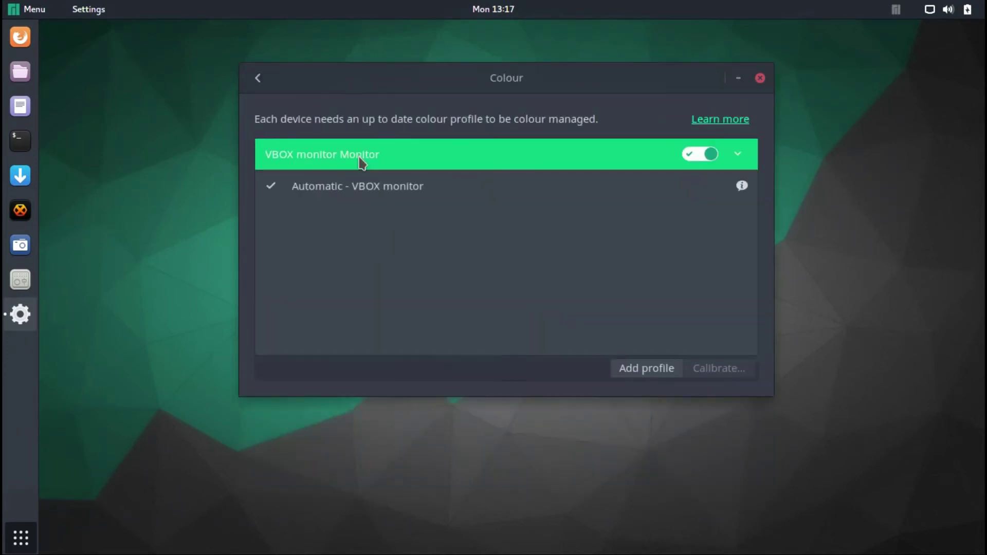
click(354, 184)
click(691, 373)
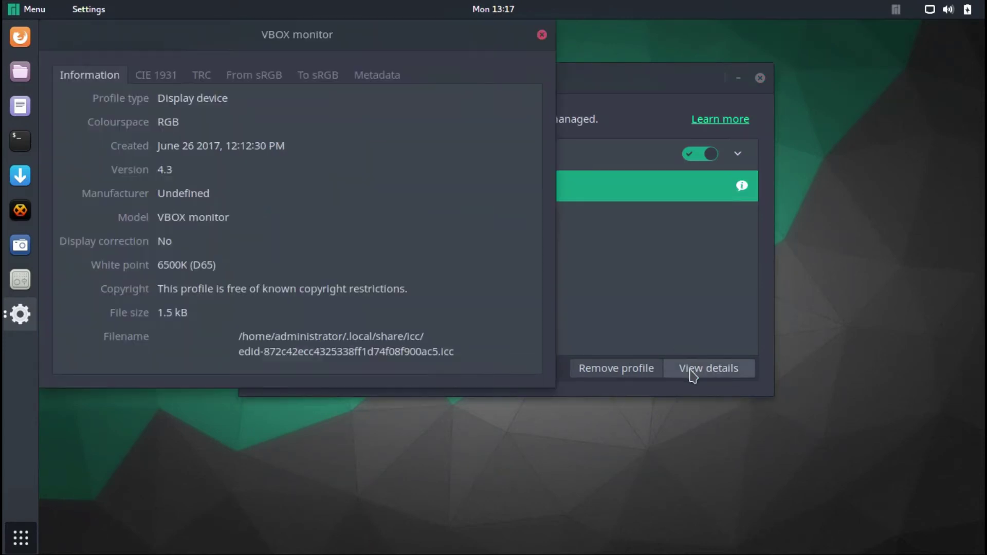
click(542, 35)
- Glance at Displays, then start and cancel a custom keyboard shortcut
click(257, 79)
click(450, 237)
click(258, 78)
click(548, 264)
drag(769, 103, 763, 352)
click(503, 319)
click(411, 129)
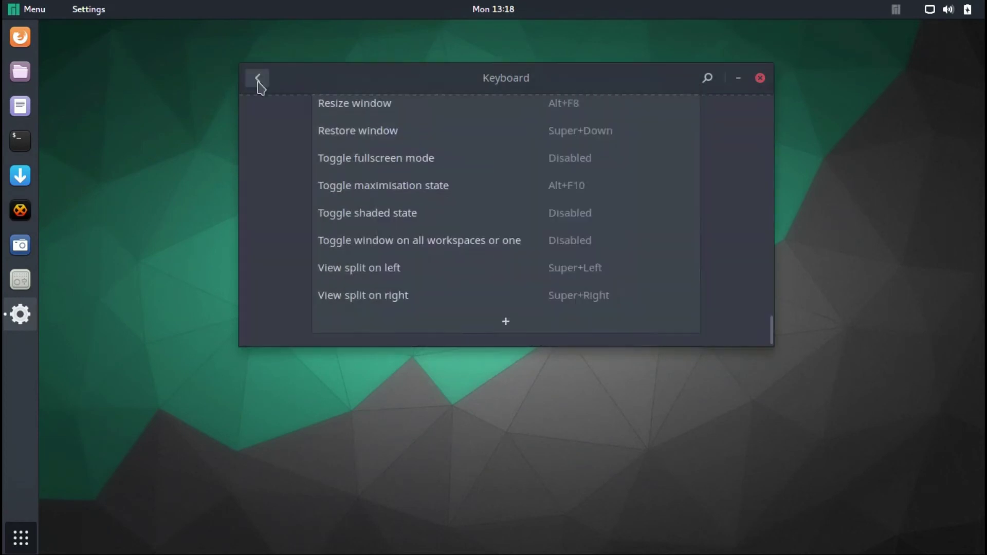
click(257, 78)
- Review Mouse & Touchpad, then Network's proxy and wired connection settings
click(631, 247)
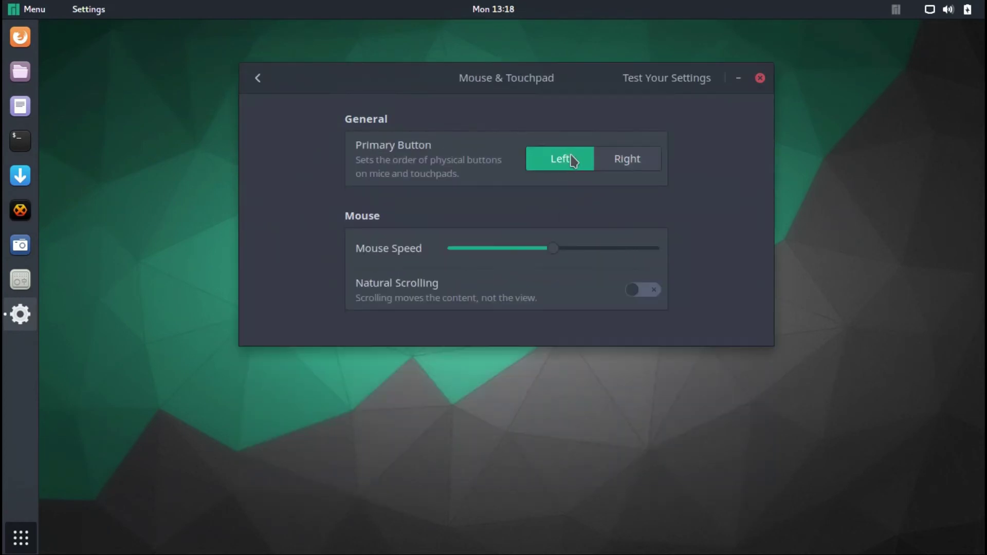
click(260, 79)
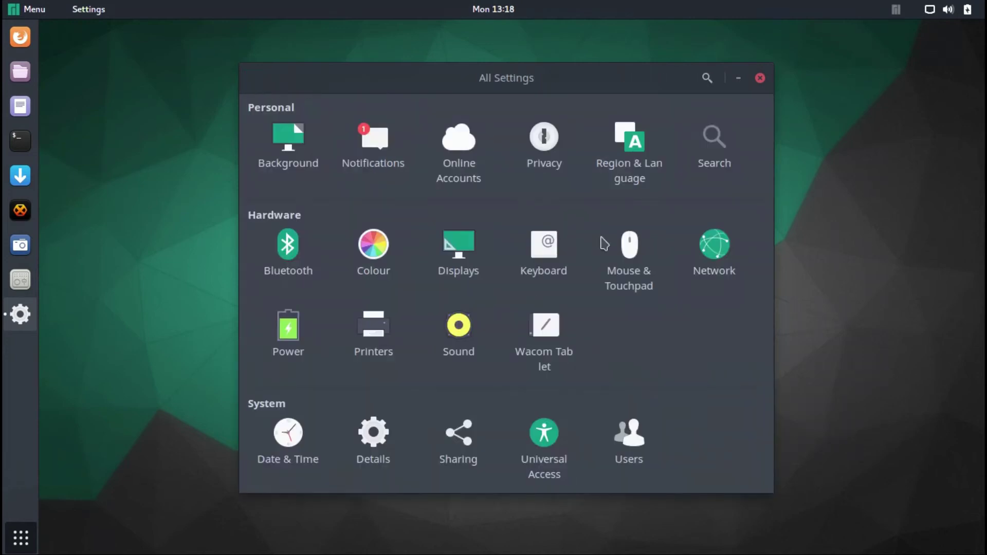
click(716, 252)
click(370, 153)
click(348, 127)
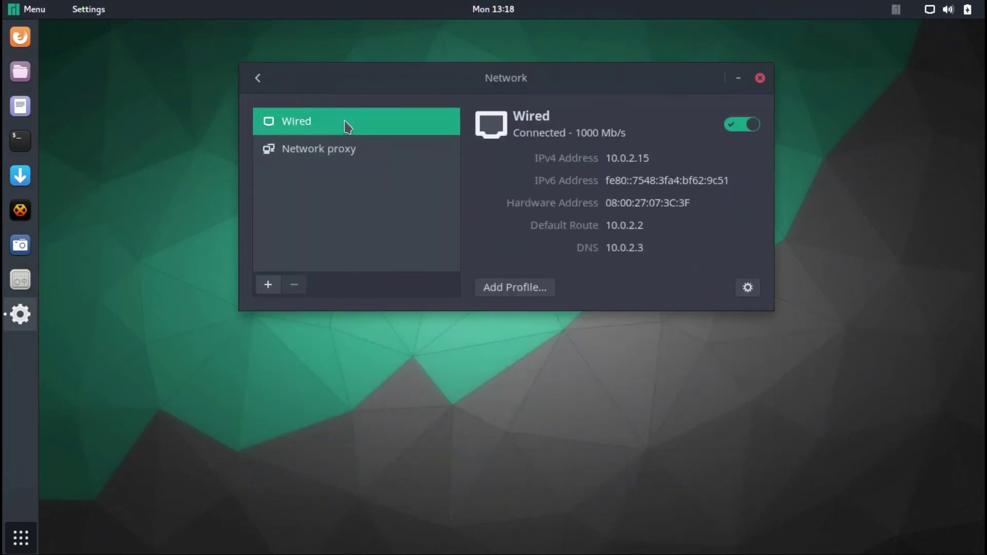
click(747, 288)
click(739, 29)
click(258, 78)
- Open the Power panel and check its automatic suspend settings
click(286, 329)
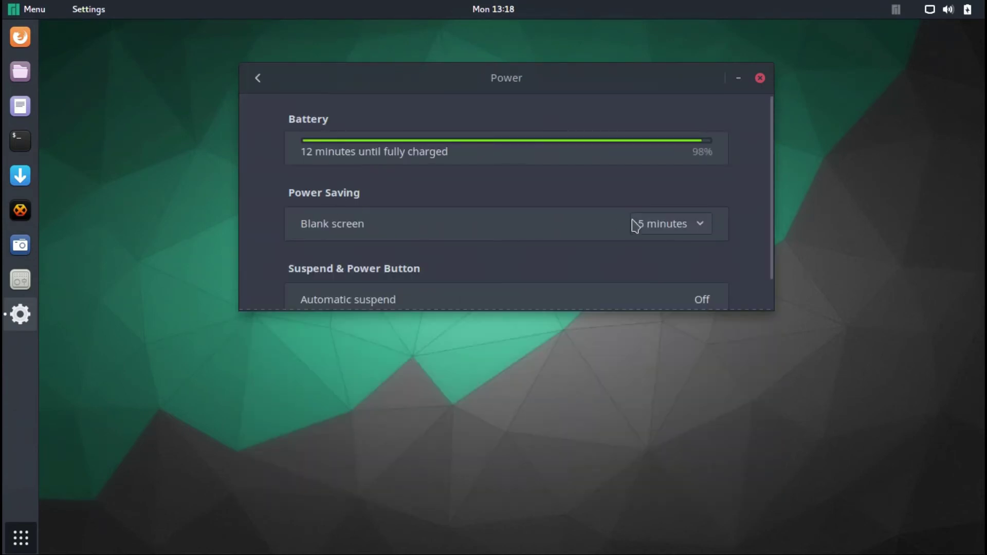
click(665, 302)
click(616, 132)
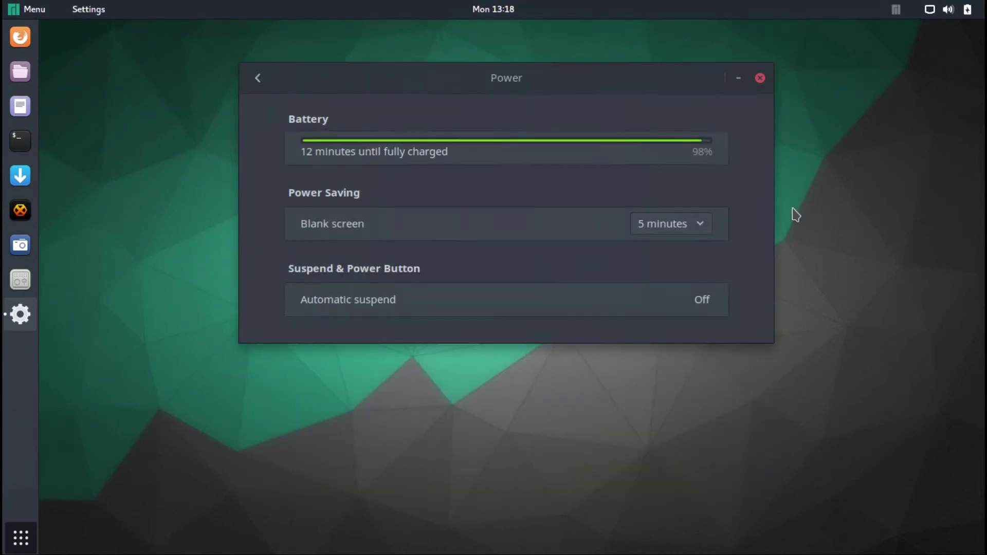
click(257, 77)
- Open Printers settings and unlock them with the administrator password
click(367, 333)
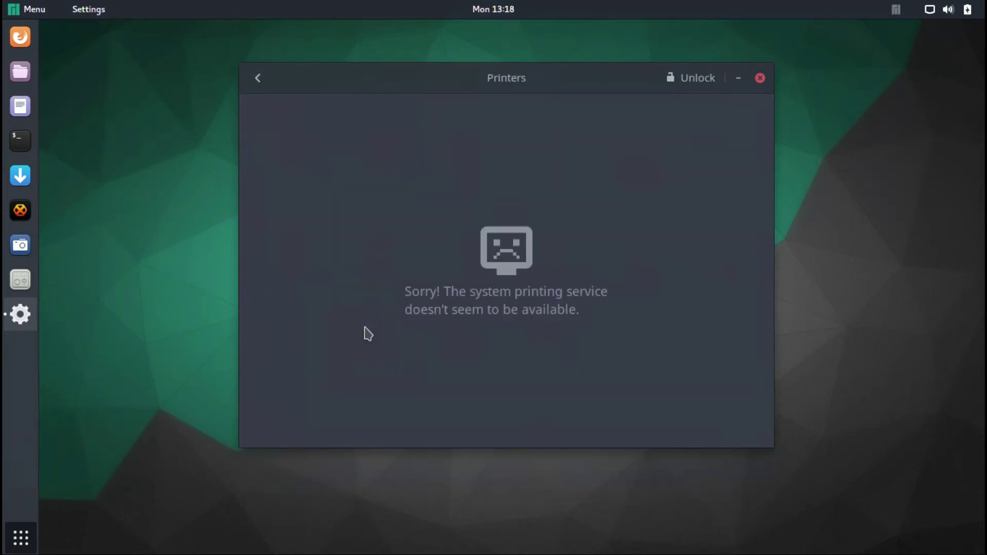
click(685, 90)
text(•)
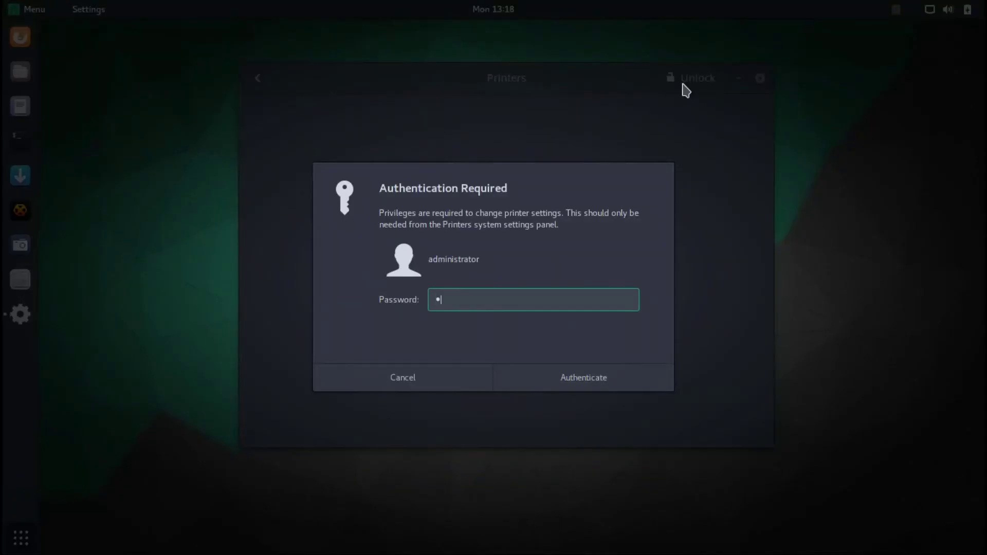
text(•••••)
key(Return)
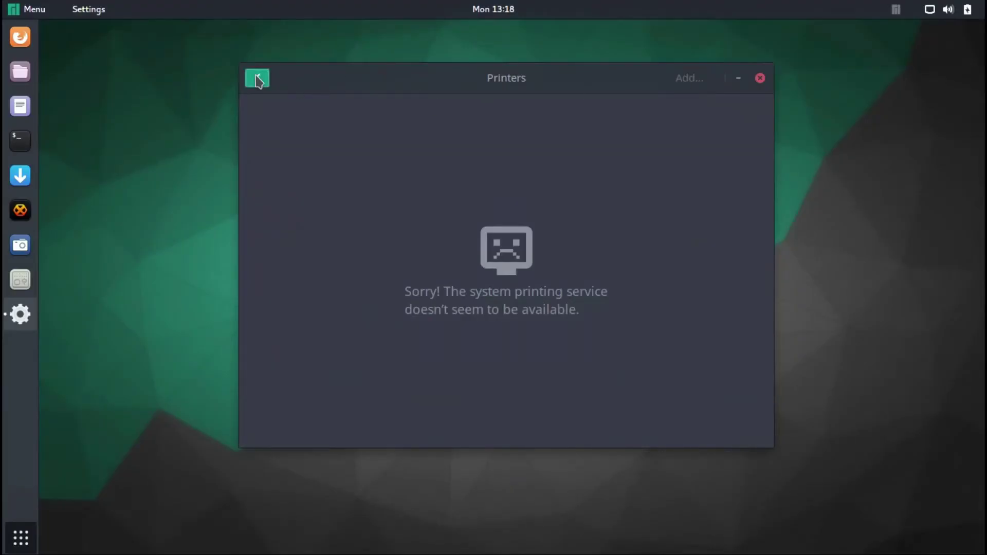
- Review the Sound settings' Input, Sound Effects and Applications pages
click(258, 78)
click(459, 334)
click(319, 151)
click(384, 150)
click(448, 151)
- Look over the Wacom Tablet and Date & Time settings panels
click(258, 77)
click(544, 342)
click(533, 80)
click(259, 79)
click(287, 460)
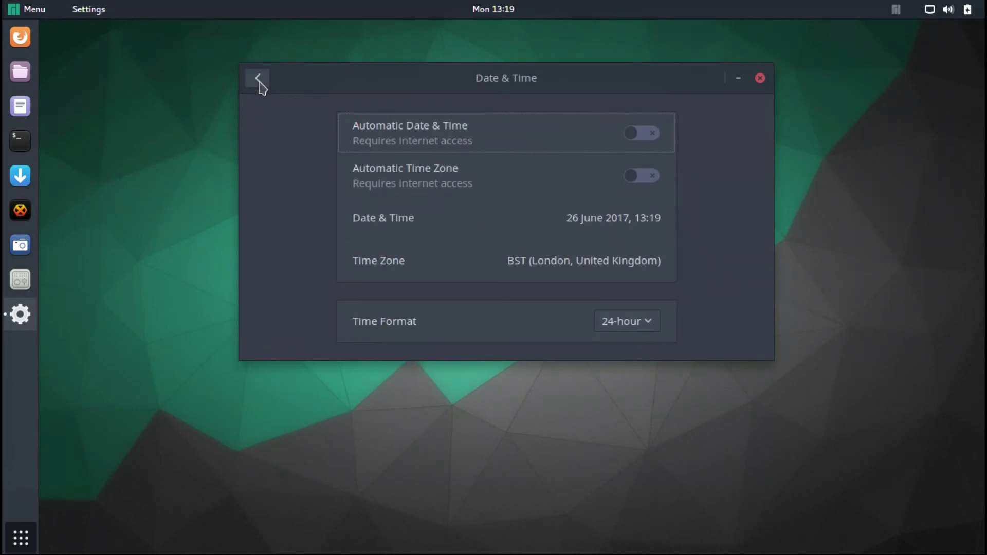
click(258, 78)
- Check Details' Default Applications and Removable Media, then scroll through Universal Access
click(375, 432)
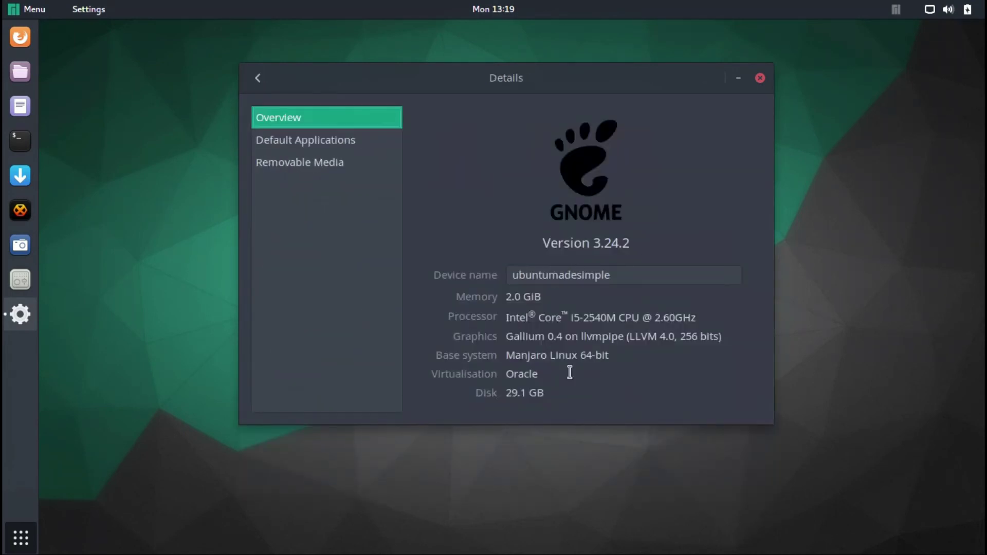
click(313, 150)
click(317, 163)
click(257, 78)
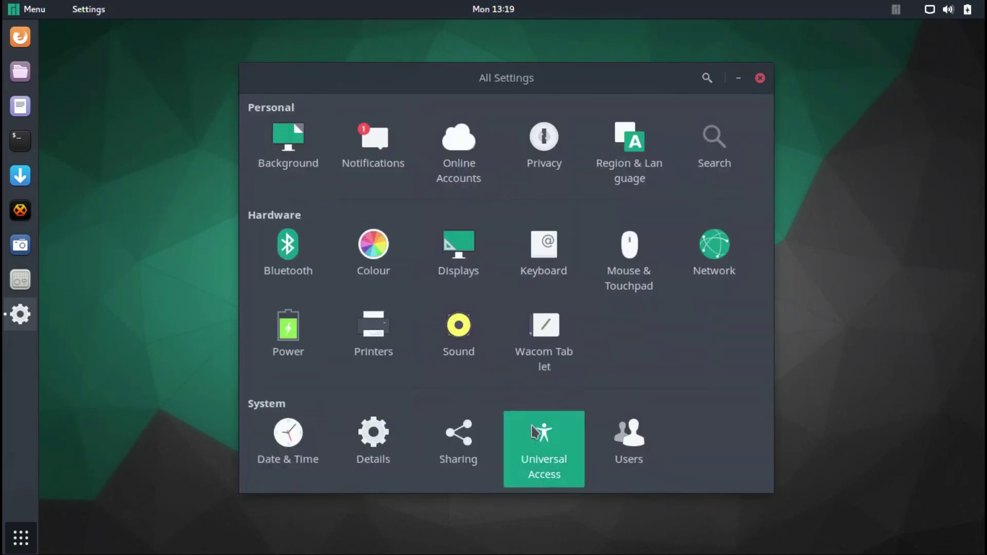
click(535, 432)
scroll(767, 254, down, 10)
click(258, 78)
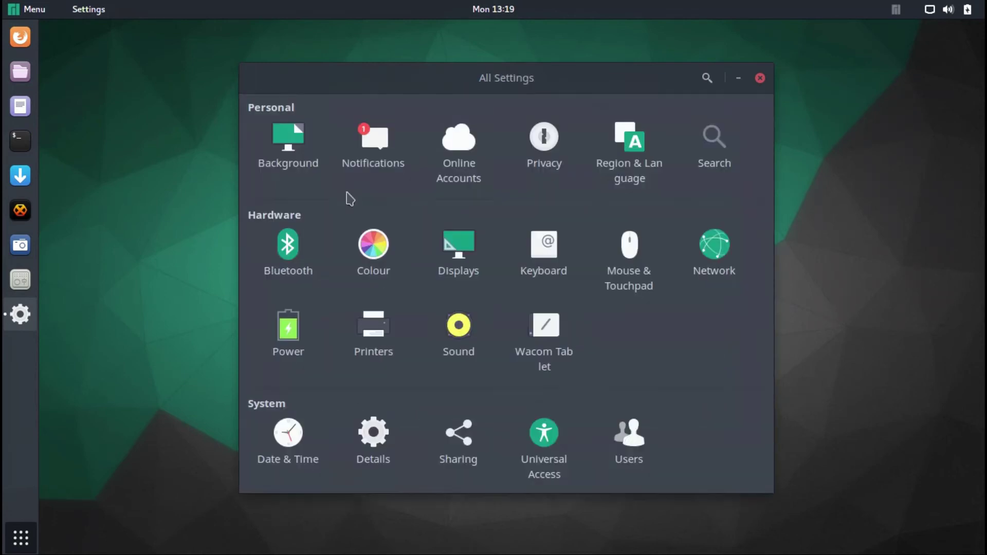
- Open Users settings and unlock them with the administrator password
click(619, 434)
click(674, 77)
text(admin)
key(Return)
- Start adding an Administrator user, cancel it, and close Settings
click(675, 75)
click(607, 97)
click(380, 40)
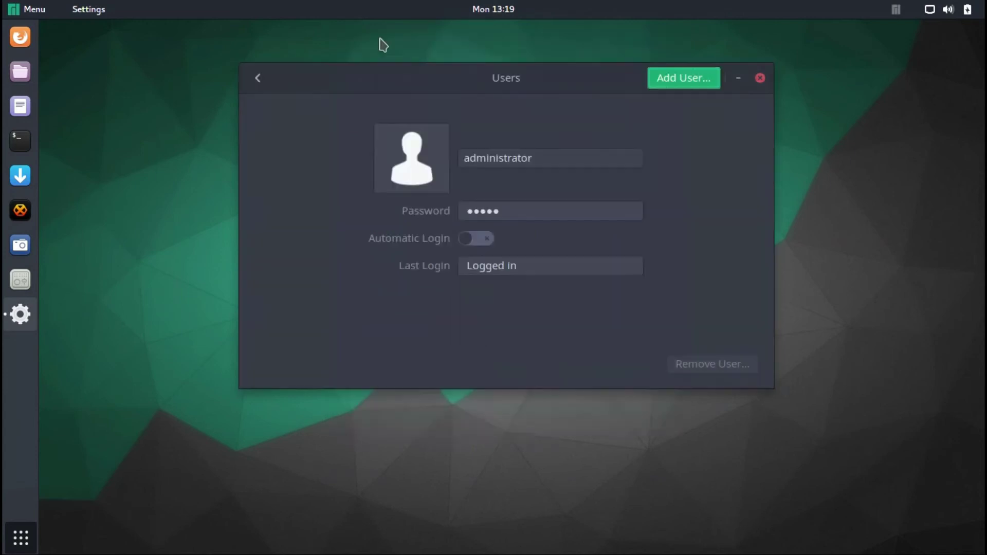
click(760, 79)
- Expand the system menu's wired network, battery and account entries; briefly open and close Settings
click(969, 10)
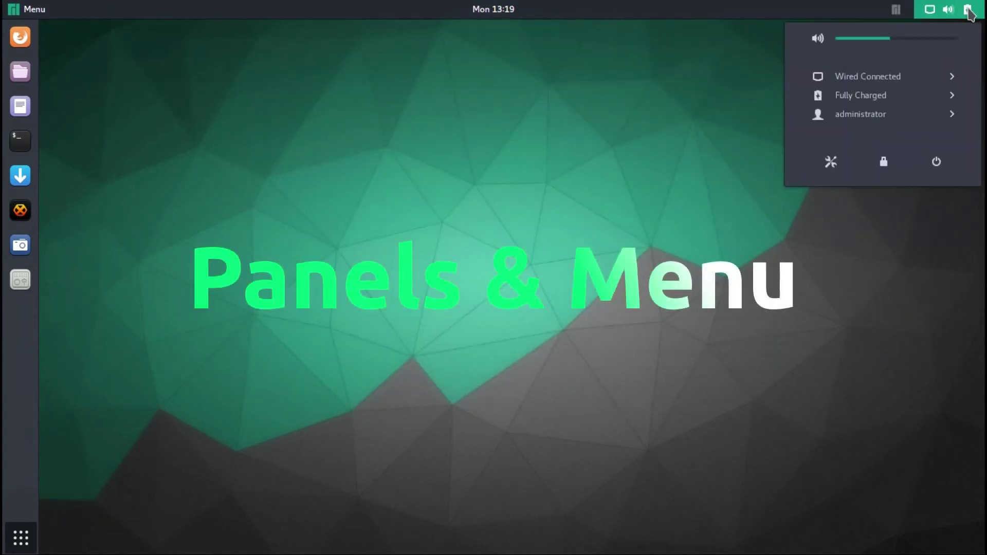
click(950, 76)
click(948, 77)
click(948, 95)
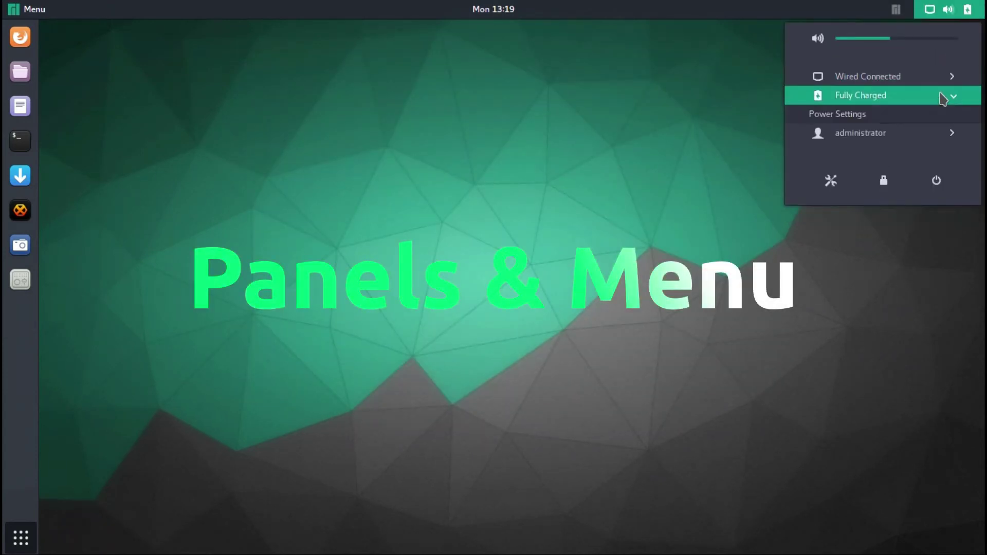
click(948, 97)
click(947, 115)
click(949, 114)
click(831, 162)
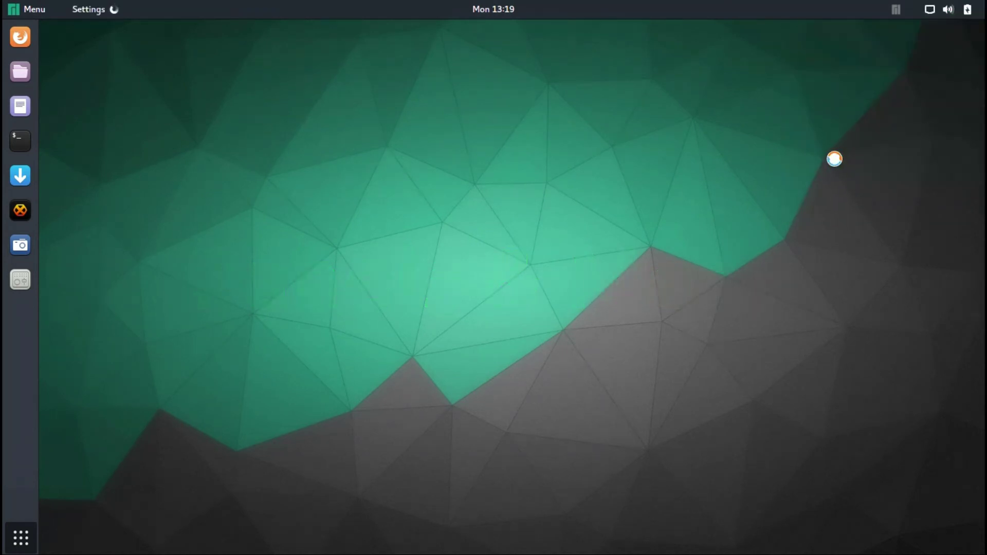
click(766, 80)
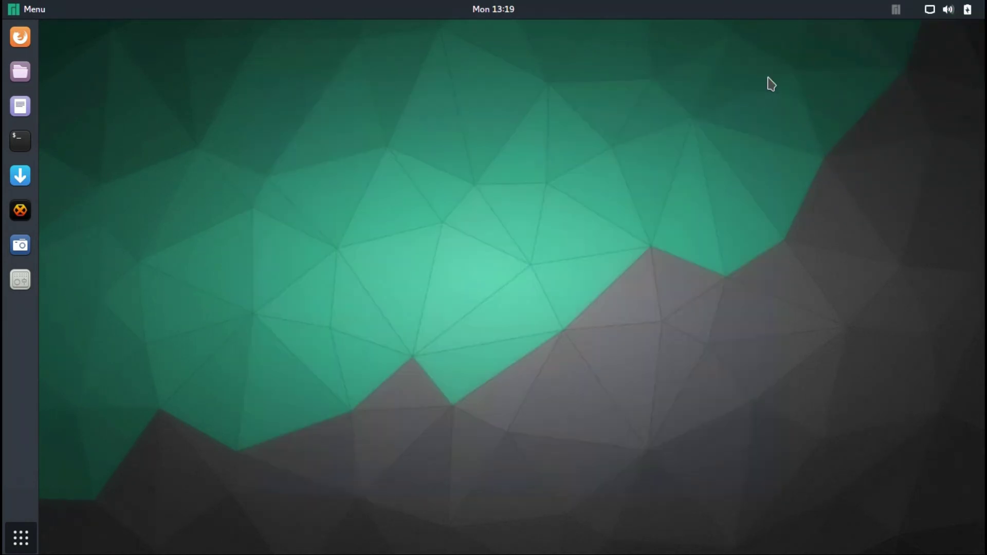
- Lock the screen from the system menu, then unlock it with the password
click(961, 16)
click(884, 161)
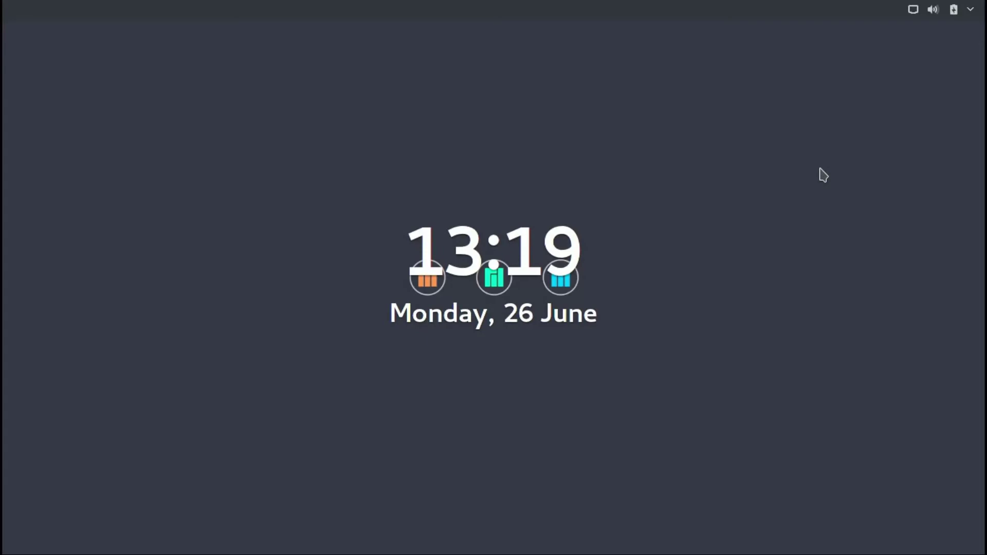
key(Escape)
text(******)
key(Return)
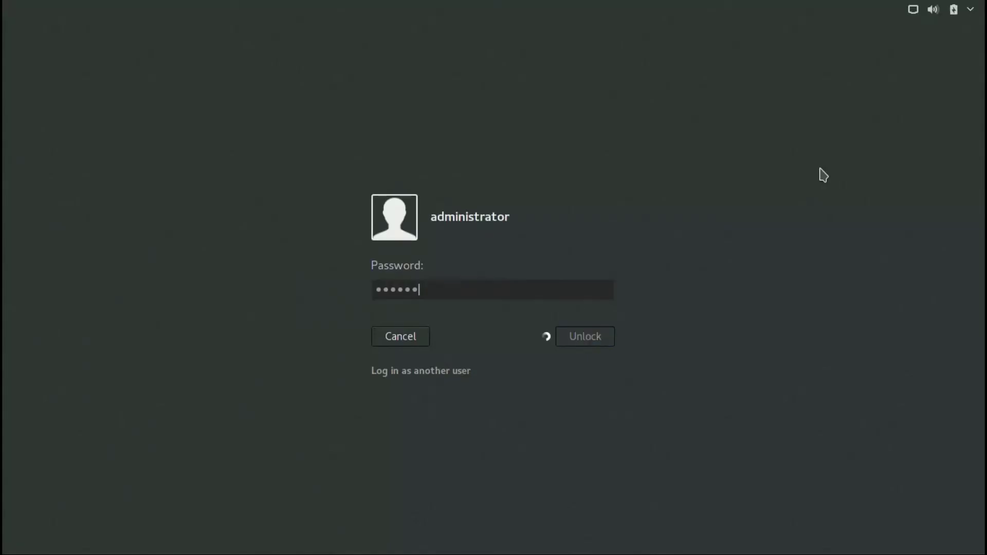
- Cancel the Power Off prompt, glance at the calendar panel, and open the applications menu
click(966, 10)
click(939, 162)
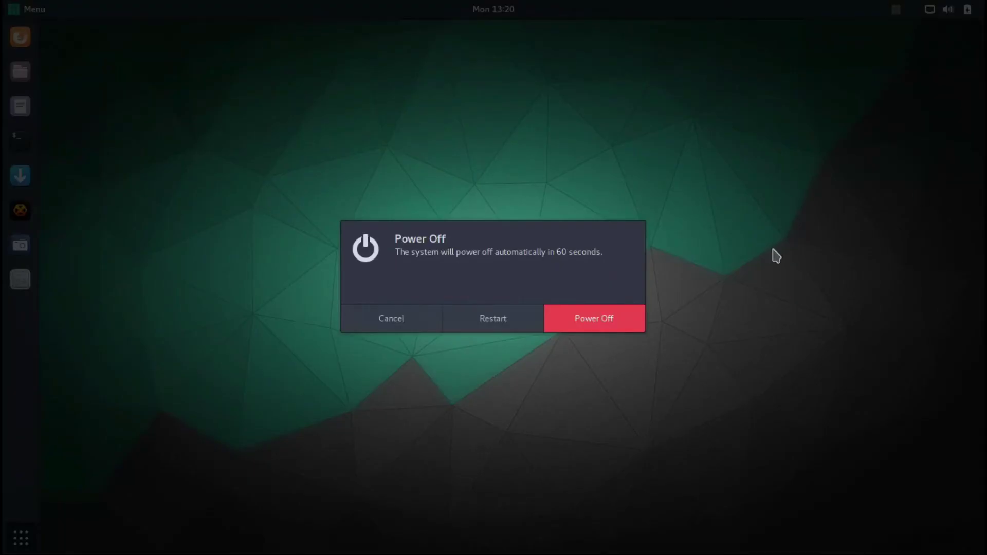
click(409, 319)
click(487, 16)
click(486, 15)
click(25, 10)
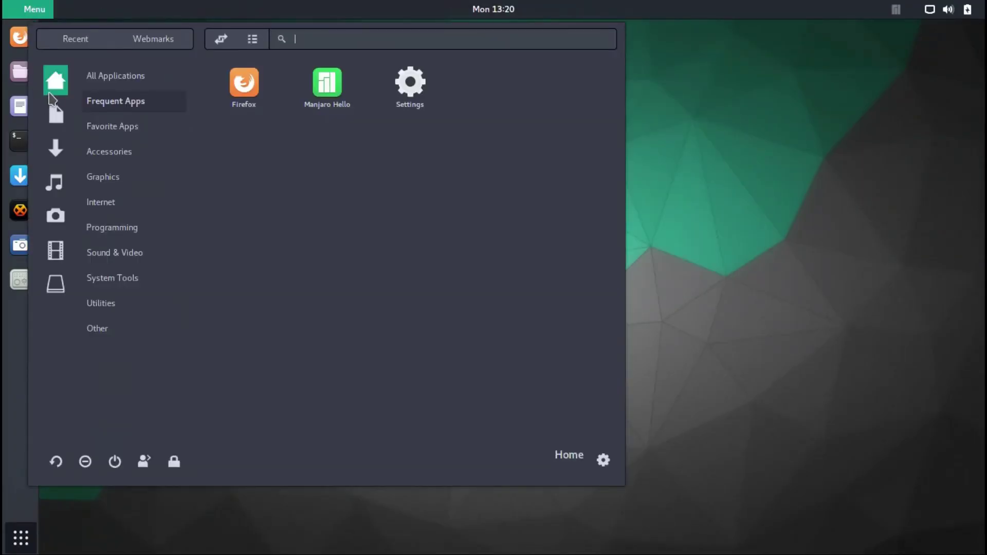
click(50, 93)
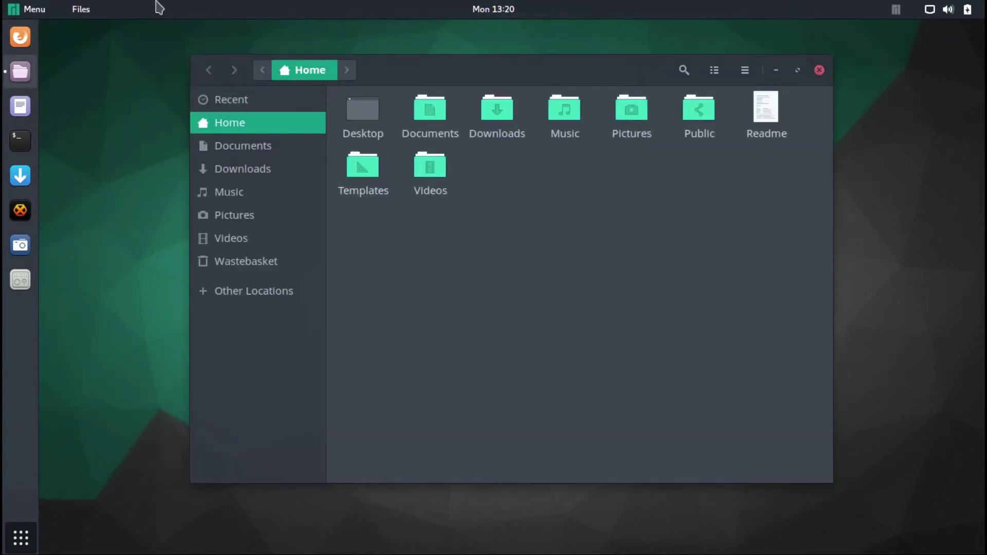
click(83, 9)
click(651, 153)
click(819, 72)
click(36, 9)
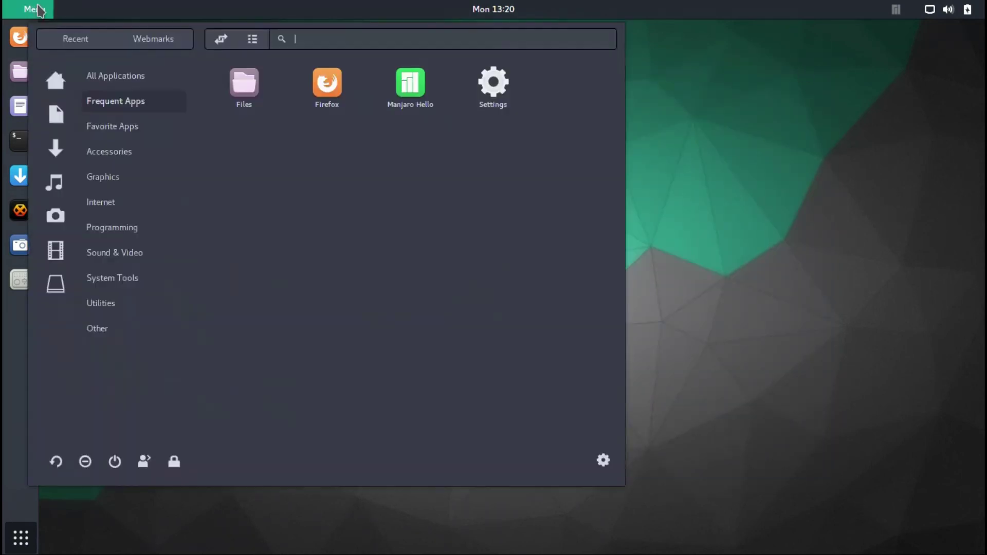
click(100, 131)
click(100, 206)
click(119, 256)
click(119, 279)
click(113, 304)
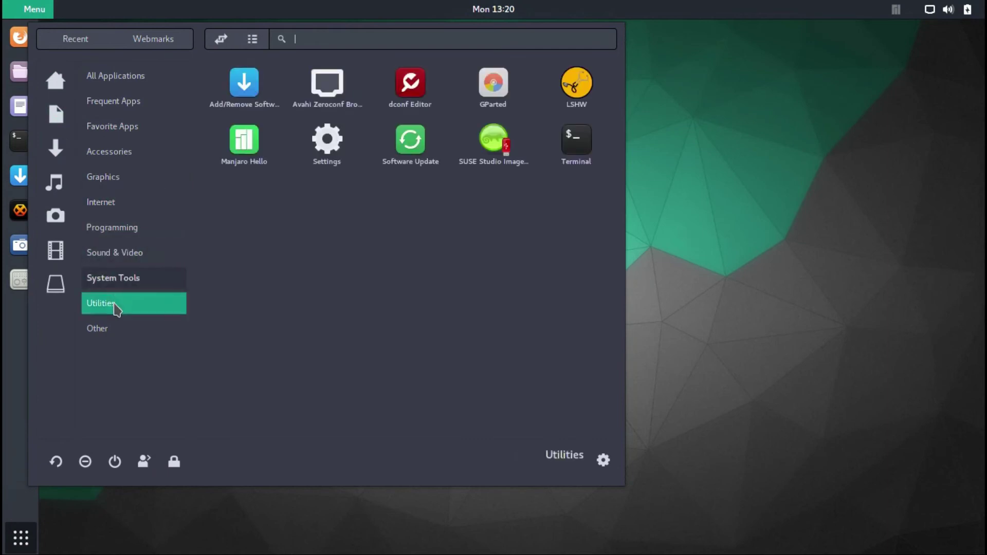
click(109, 328)
click(212, 39)
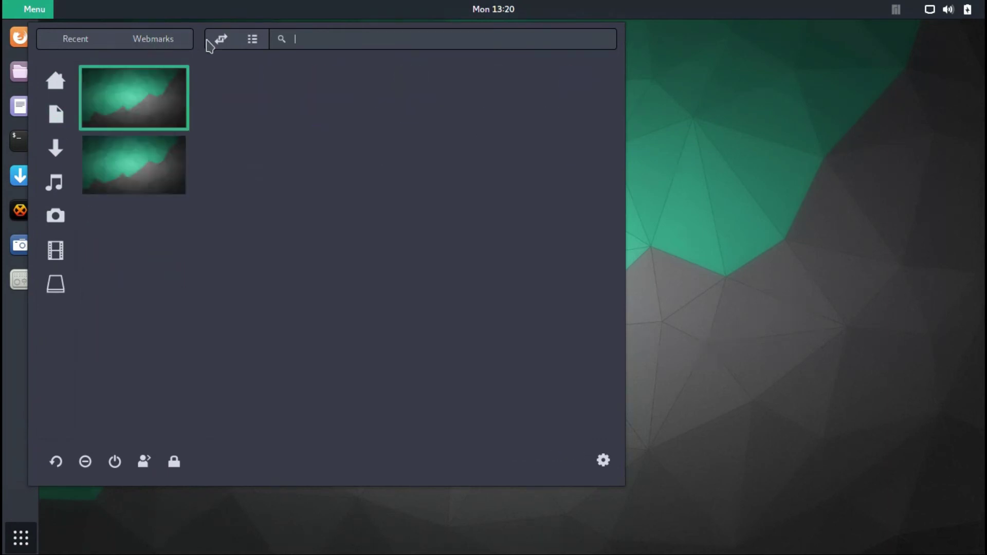
click(250, 41)
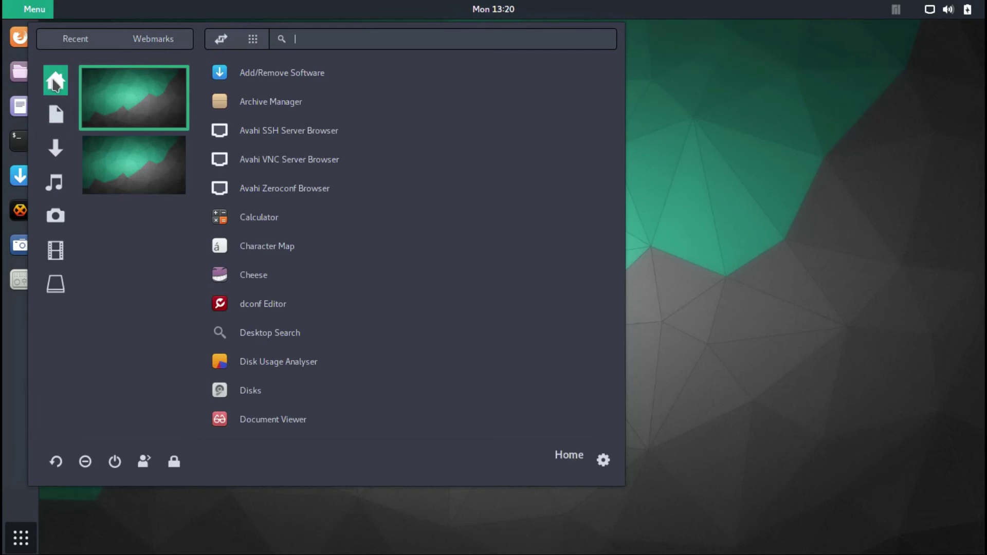
click(55, 82)
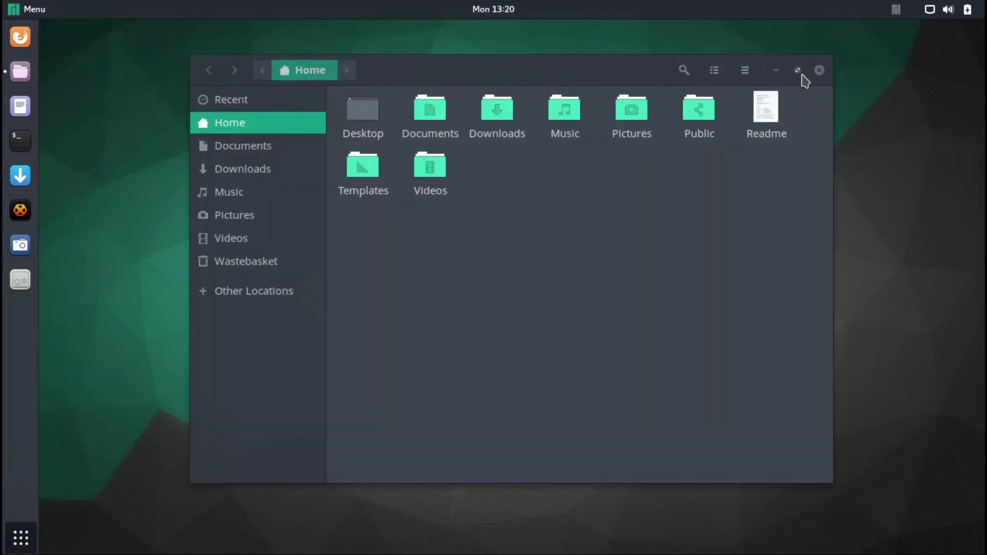
click(820, 70)
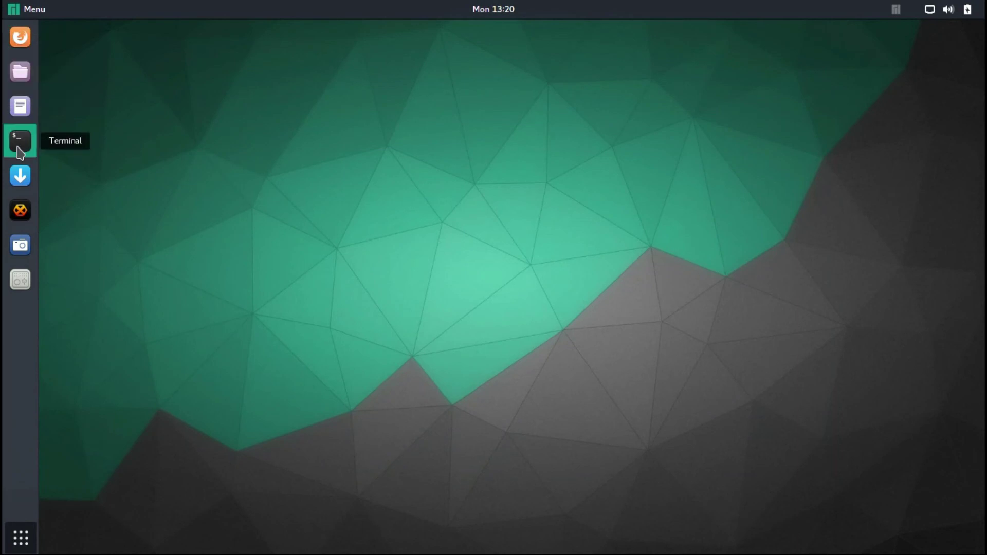
- Launch Text Editor and Tweak Tool, browsing Desktop through Startup Applications pages
click(19, 107)
click(20, 279)
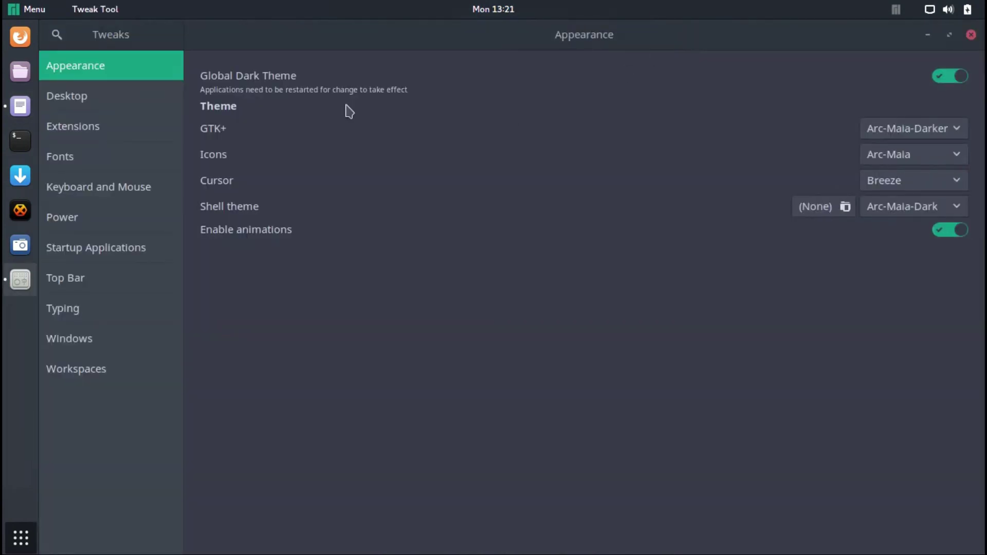
click(82, 100)
click(77, 127)
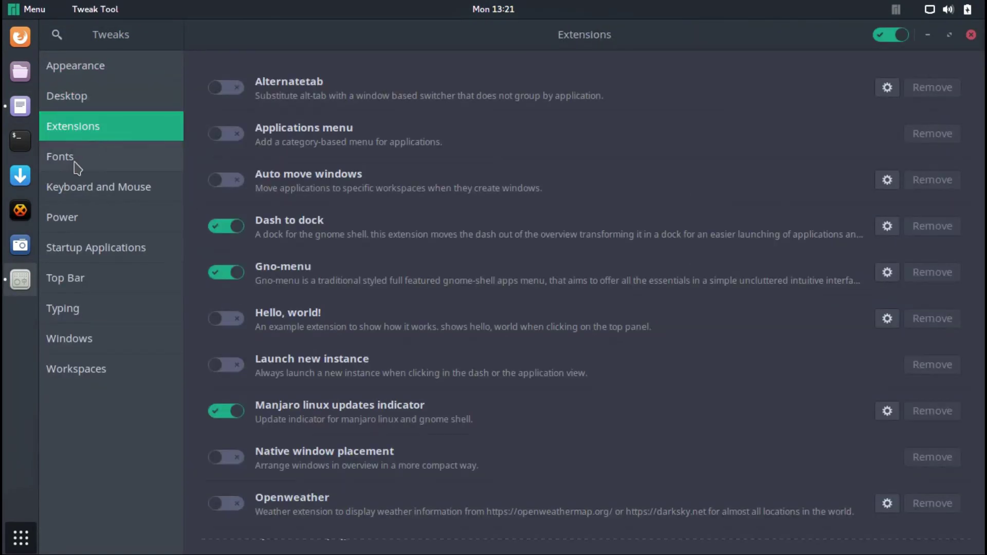
click(78, 158)
click(78, 190)
click(77, 219)
click(77, 249)
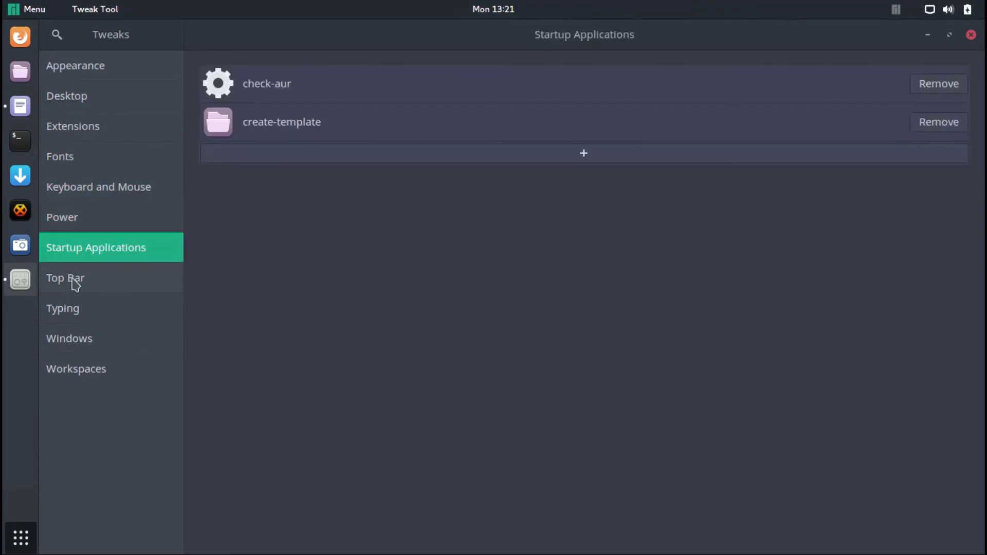
- Enable Top Bar clock seconds, browse Typing, Windows, Workspaces, then show all applications
click(78, 279)
click(207, 143)
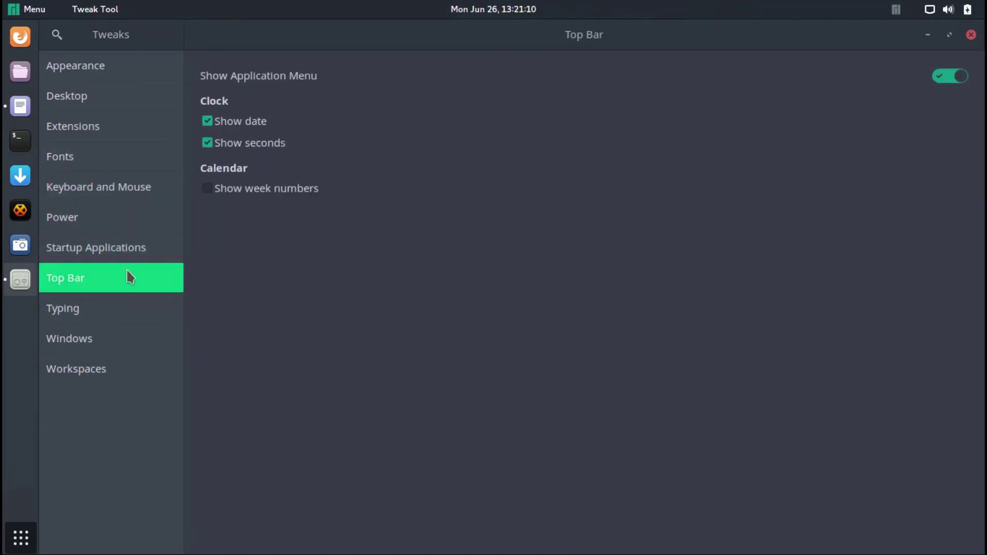
click(80, 309)
click(80, 343)
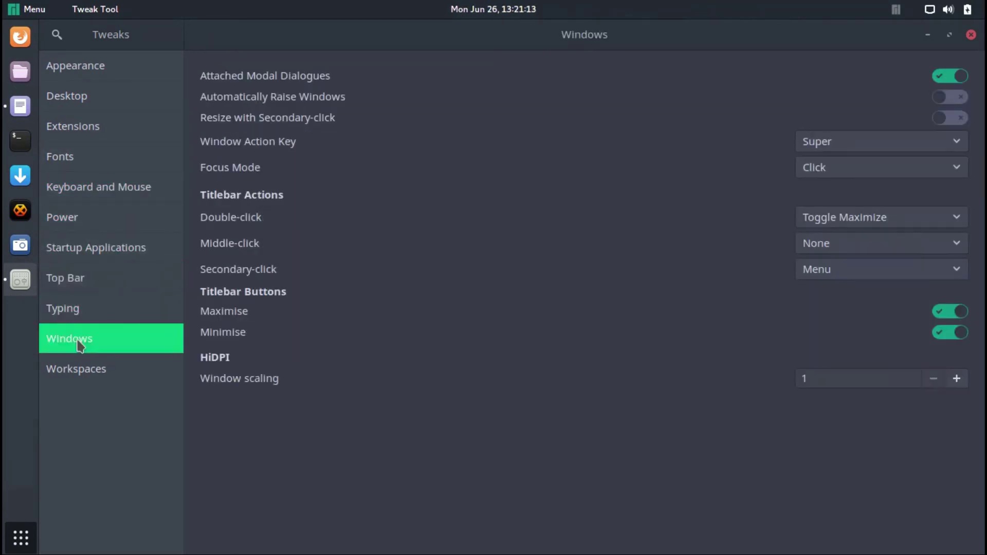
click(83, 373)
click(21, 538)
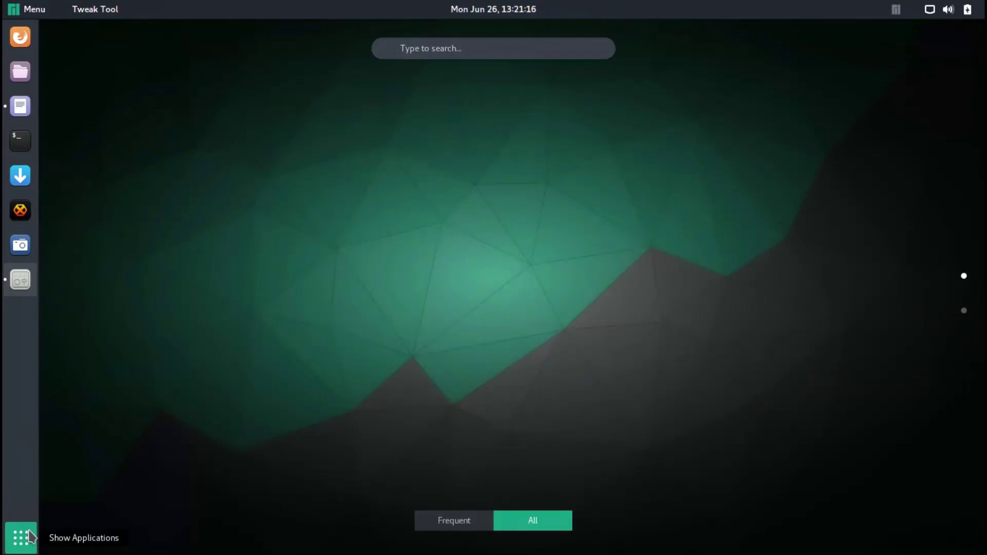
- Launch System Monitor from the second app page and close Tweak Tool and Text Editor
click(964, 311)
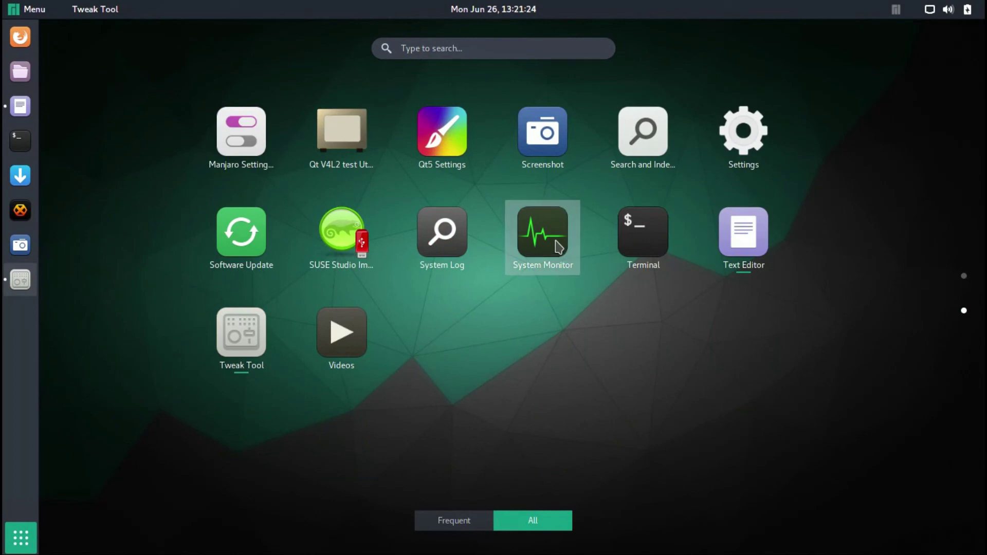
click(559, 248)
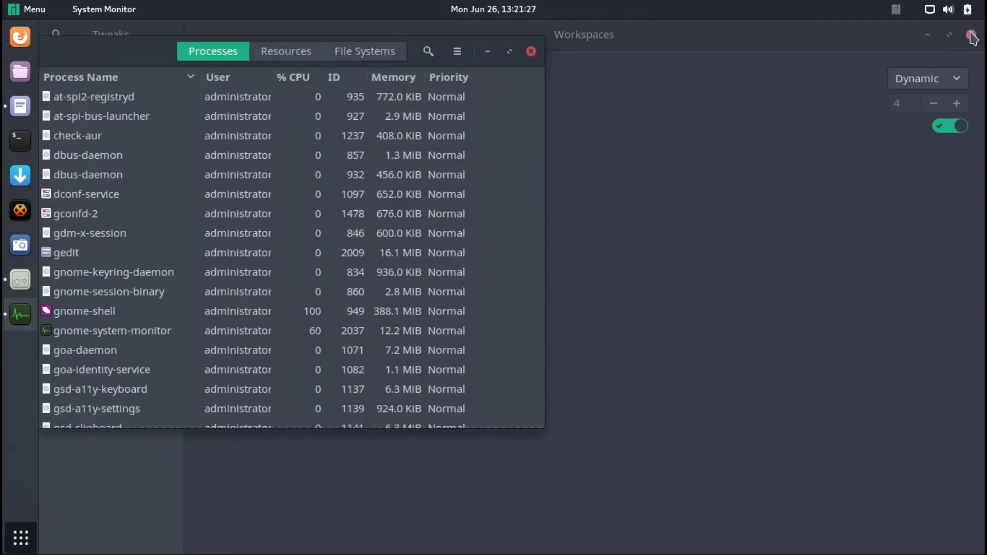
click(972, 36)
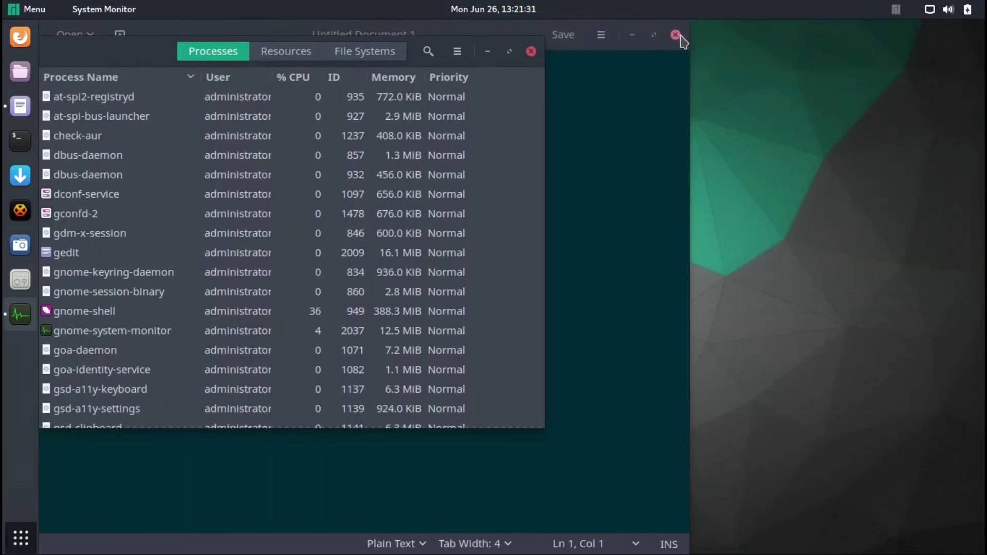
click(677, 35)
- Show Resources graphs, move System Monitor to the right, and check for updates now
click(292, 51)
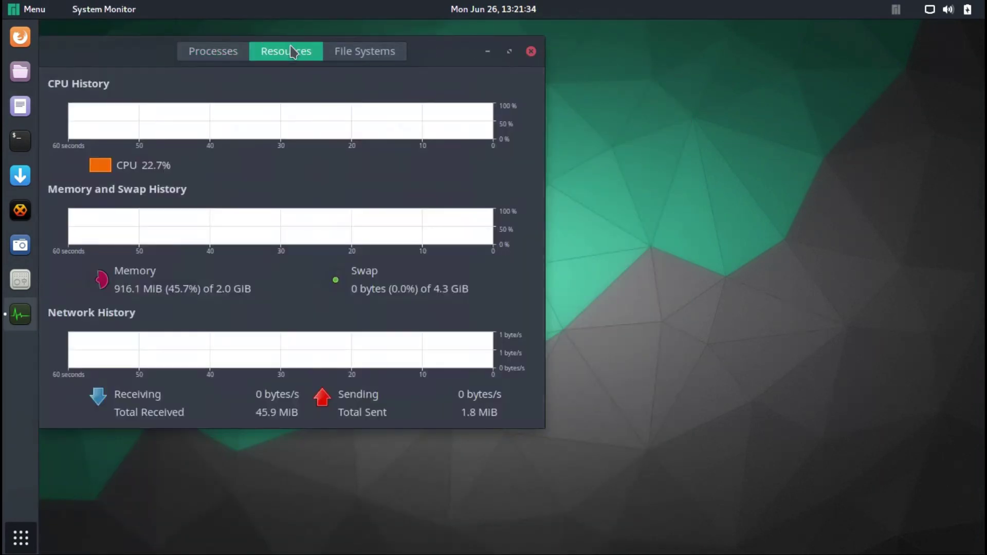
drag(278, 39, 972, 18)
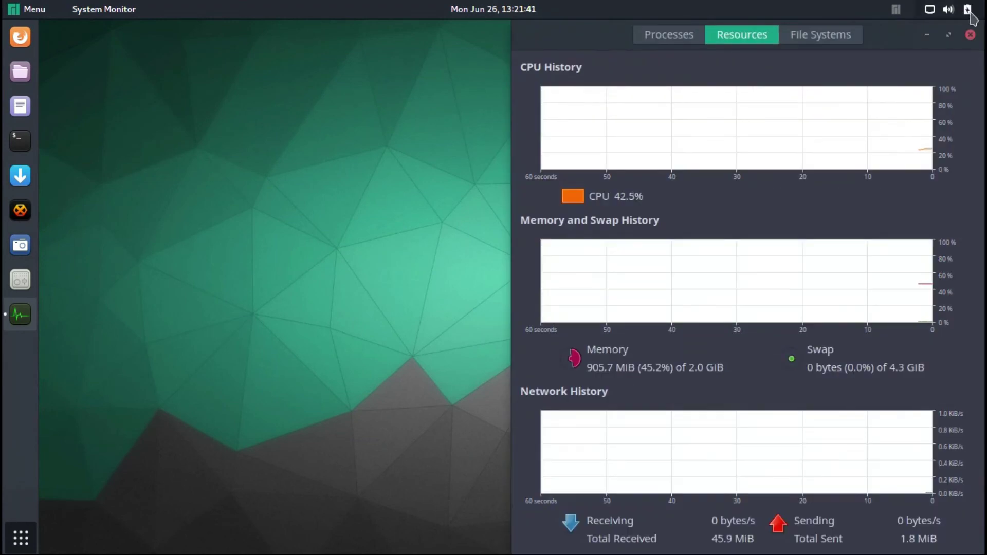
click(896, 10)
click(896, 96)
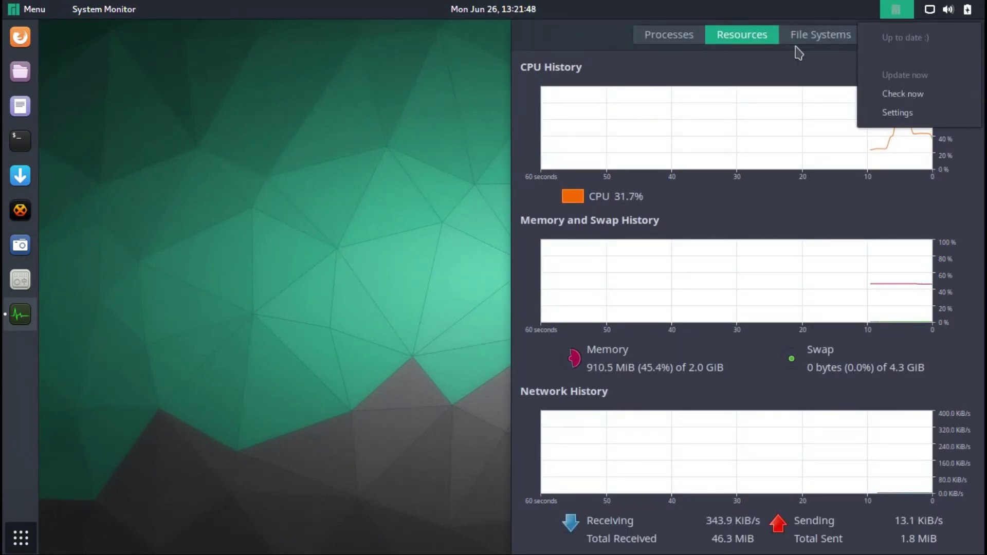